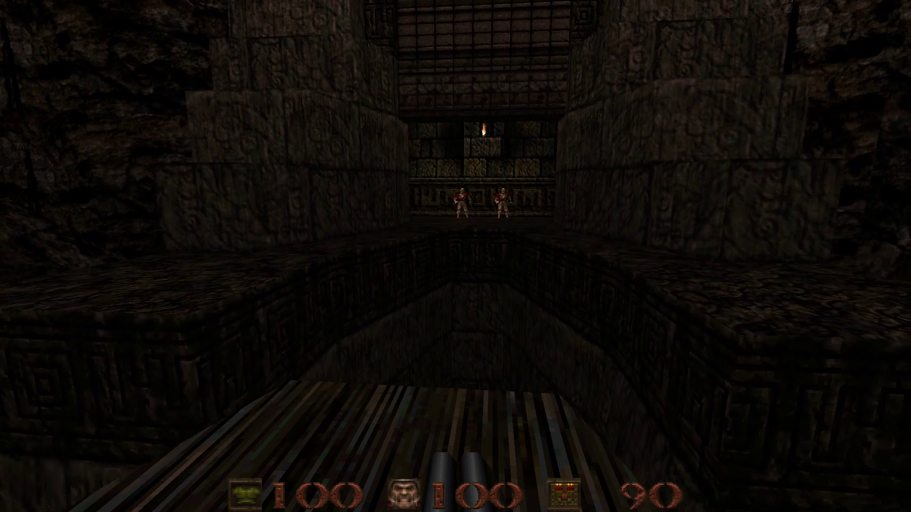
pyautogui.press('w')
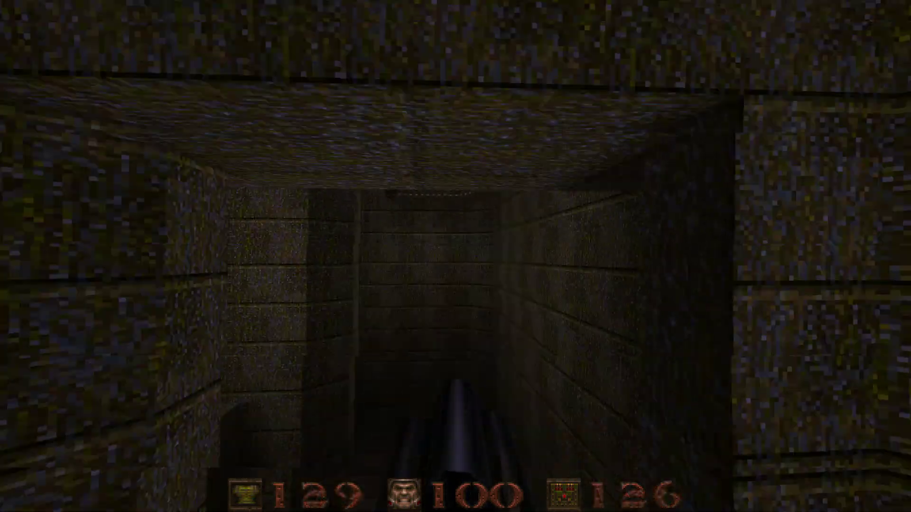
pyautogui.press('ctrl')
pyautogui.press('w')
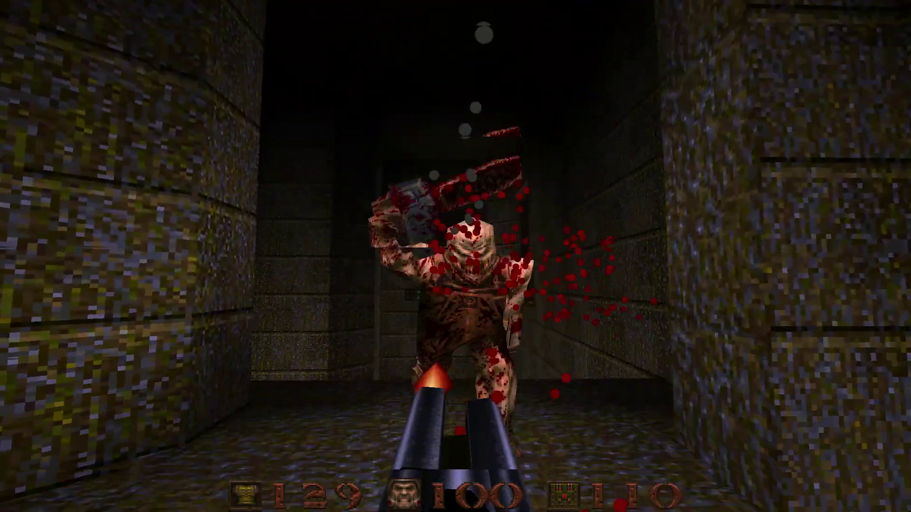
pyautogui.press('w')
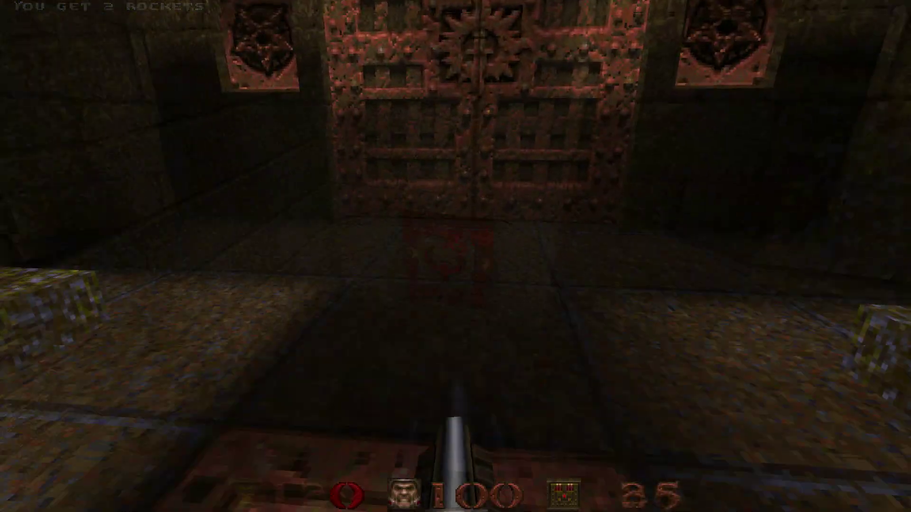
pyautogui.press('s')
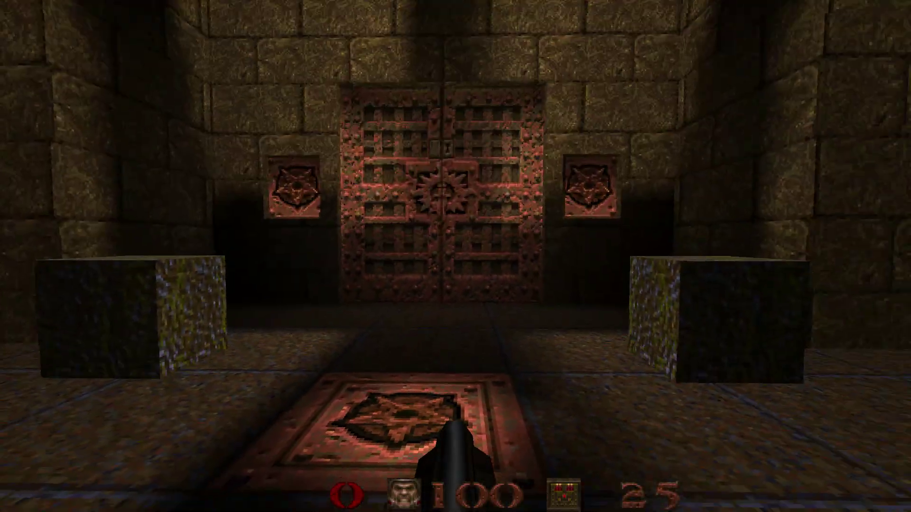
pyautogui.press('d')
pyautogui.press('a')
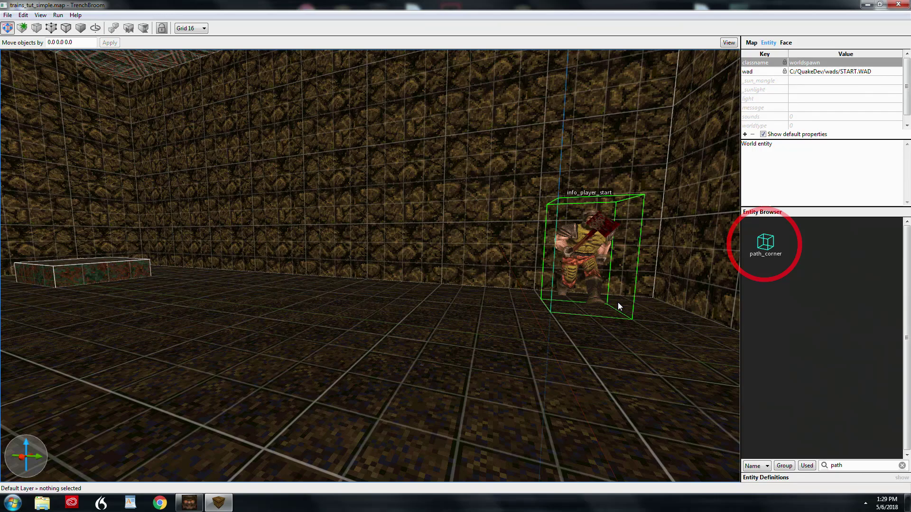
pyautogui.scroll(-3, 612, 298)
pyautogui.moveTo(618, 303)
pyautogui.mouseDown(button='right')
pyautogui.moveTo(607, 302)
pyautogui.moveTo(616, 300)
pyautogui.mouseUp(button='right')
pyautogui.scroll(3, 608, 302)
pyautogui.scroll(-3, 609, 300)
pyautogui.scroll(4, 610, 298)
pyautogui.scroll(-4, 615, 300)
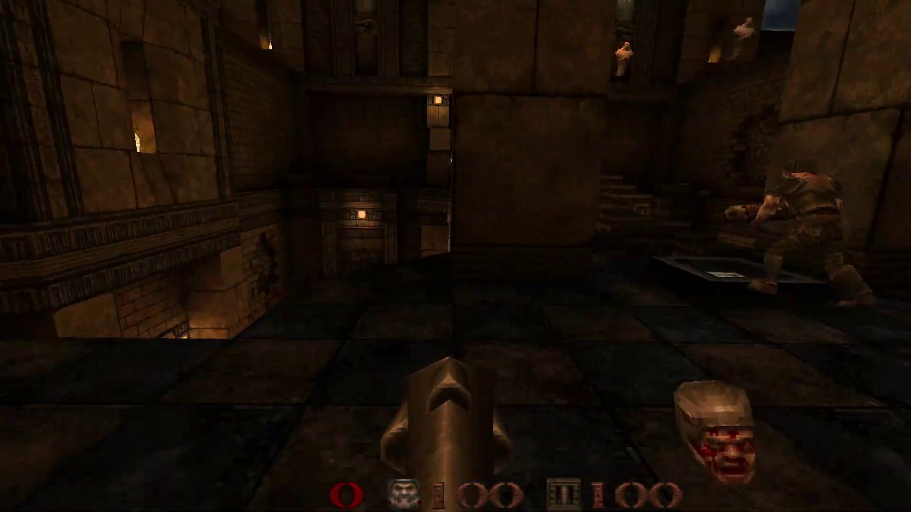
pyautogui.press('n')
pyautogui.press('w')
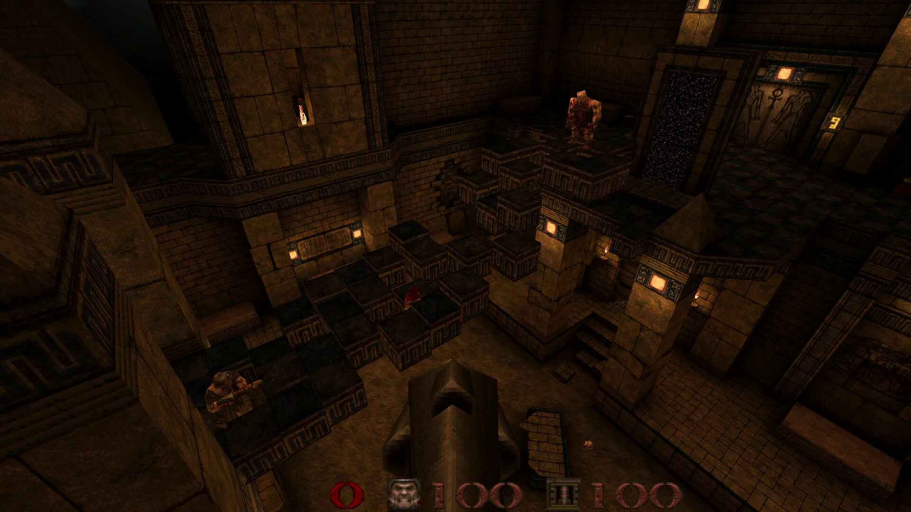
pyautogui.press('6')
pyautogui.press('5')
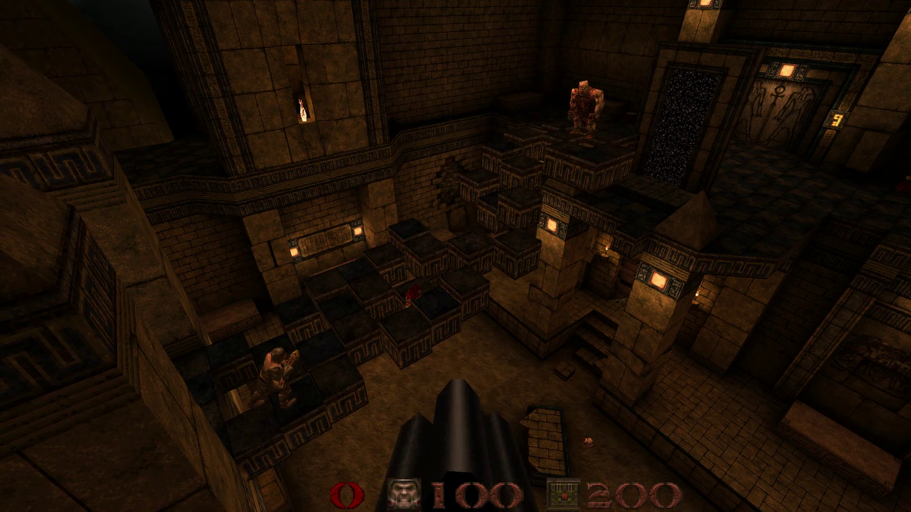
pyautogui.press('4')
pyautogui.press('3')
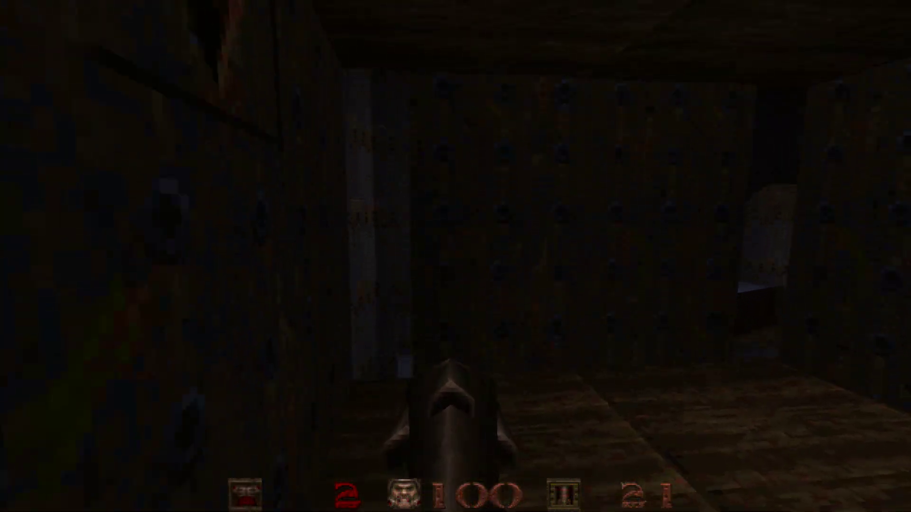
pyautogui.press('8')
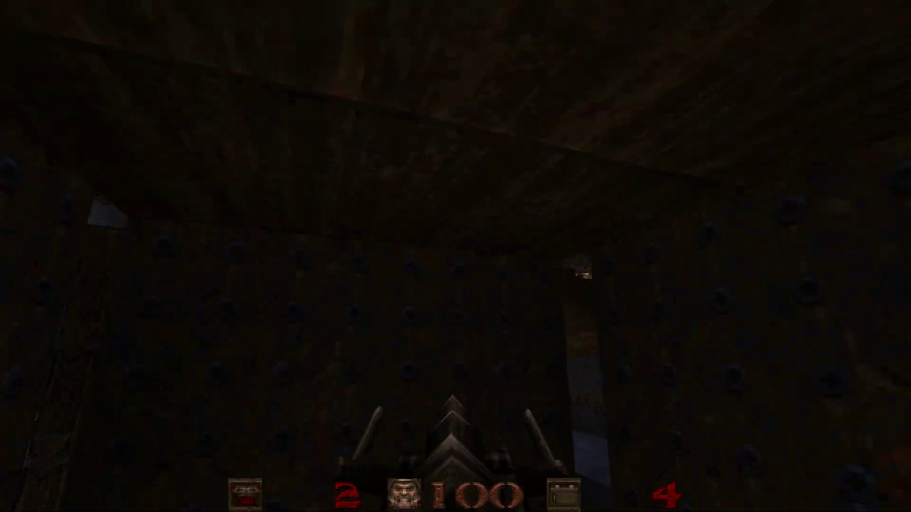
pyautogui.press('1')
pyautogui.press('2')
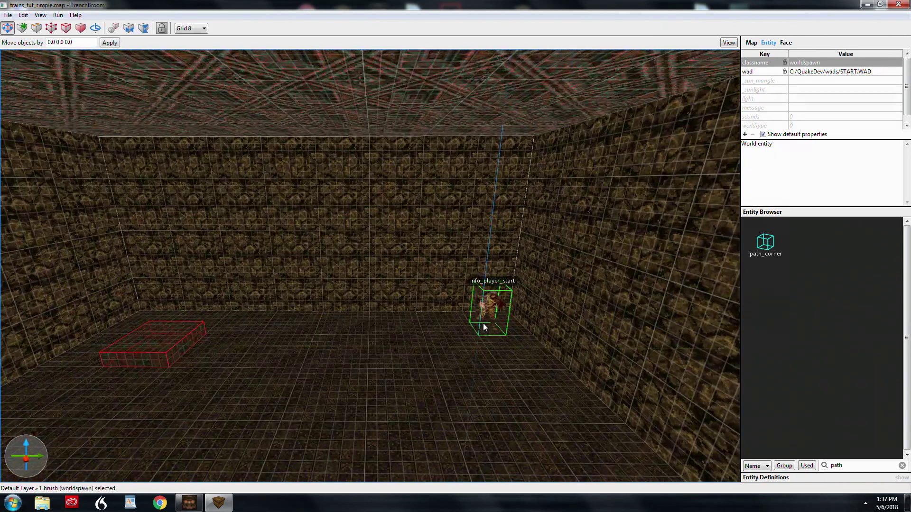
# Turn the selected 64 x 64 x 16 brush into a func_train entity and move it across the floor to the other side of the room
pyautogui.moveTo(483, 324); pyautogui.dragTo(465, 335, button='right')
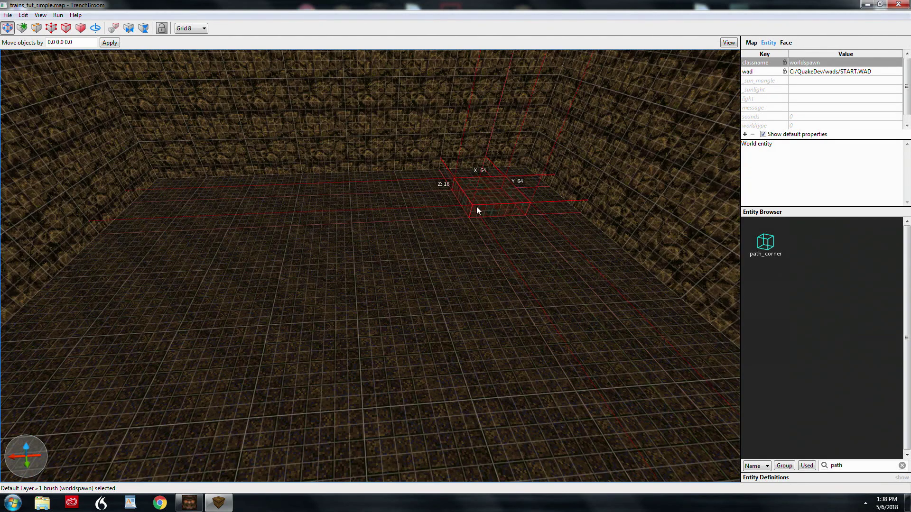
pyautogui.rightClick(480, 196)
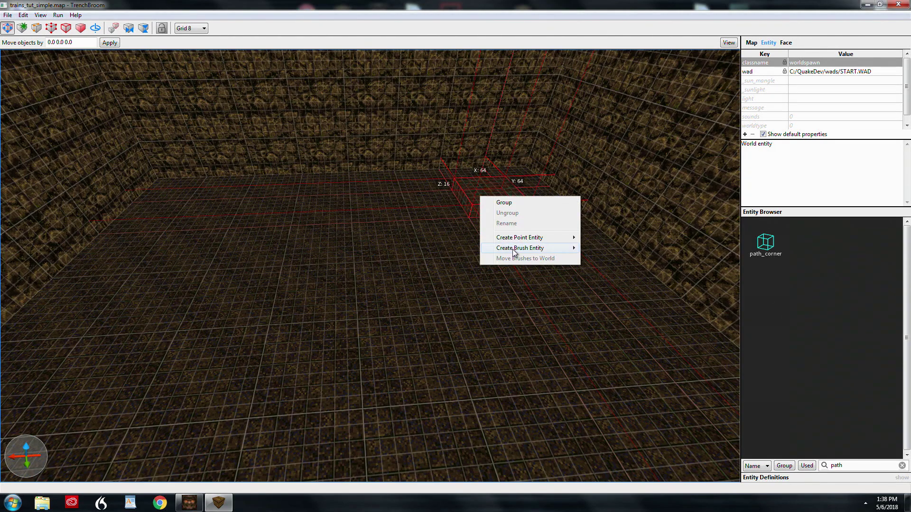
pyautogui.moveTo(517, 252)
pyautogui.moveTo(611, 260)
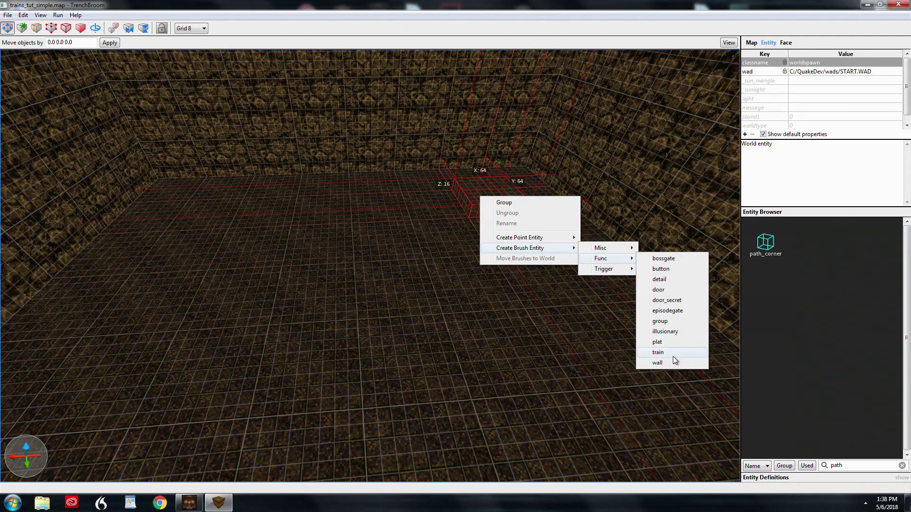
pyautogui.click(673, 357)
pyautogui.moveTo(500, 193)
pyautogui.mouseDown()
pyautogui.moveTo(346, 279)
pyautogui.moveTo(260, 292)
pyautogui.mouseUp()
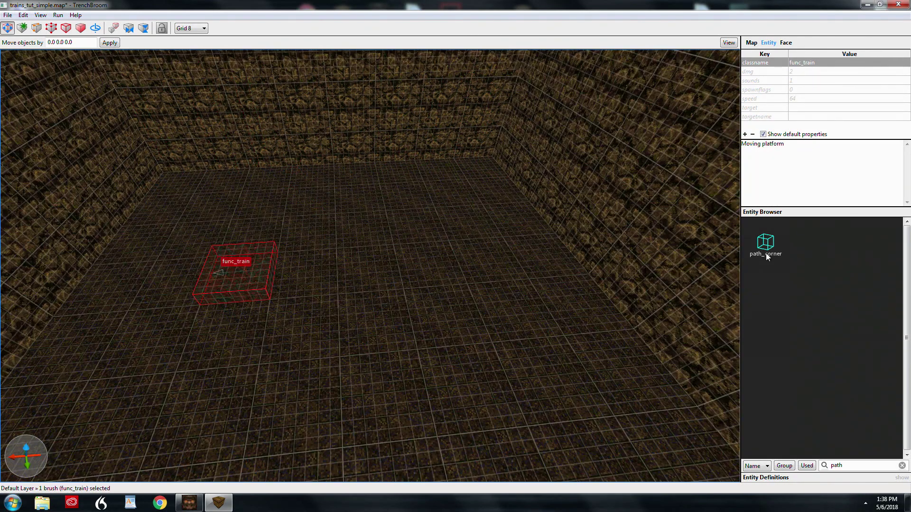
# Place a path_corner entity on the floor near the train, with targetname path1 and target path2
pyautogui.moveTo(769, 247)
pyautogui.mouseDown()
pyautogui.moveTo(442, 250)
pyautogui.moveTo(430, 310)
pyautogui.moveTo(438, 304)
pyautogui.mouseUp()
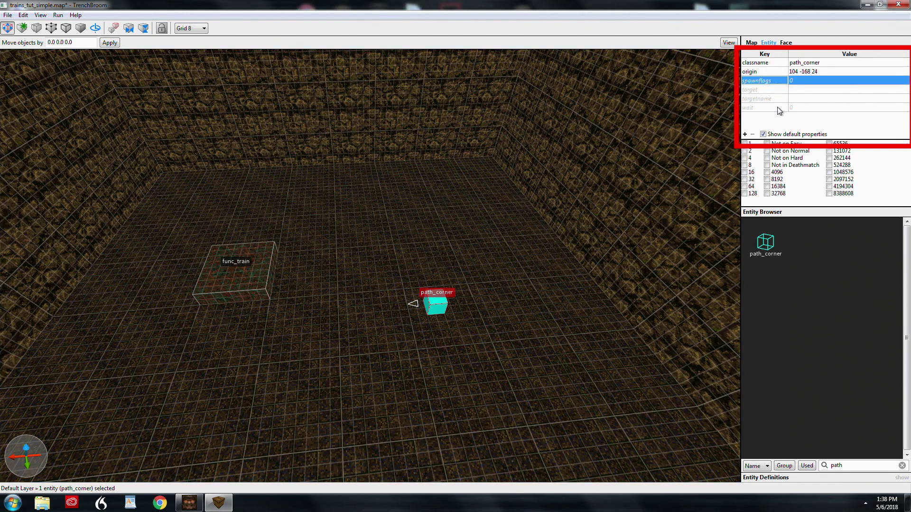
pyautogui.click(773, 90)
pyautogui.click(768, 99)
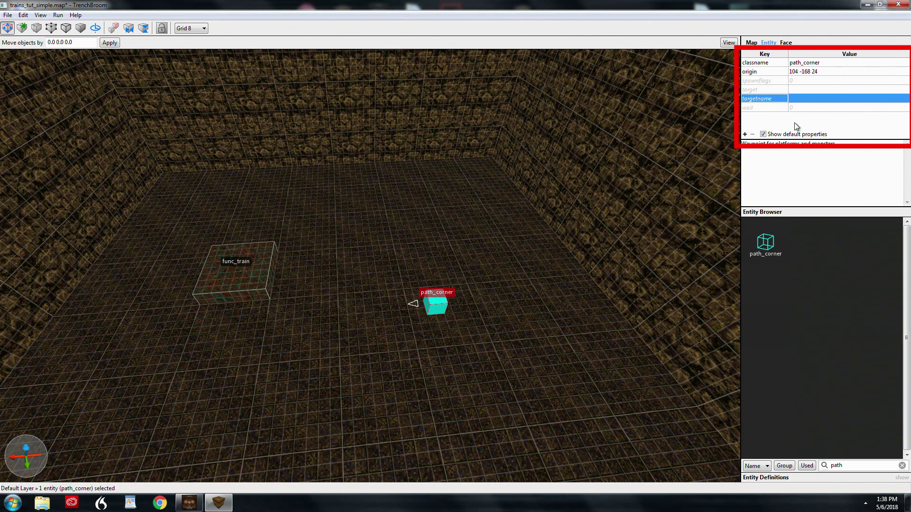
pyautogui.click(806, 99)
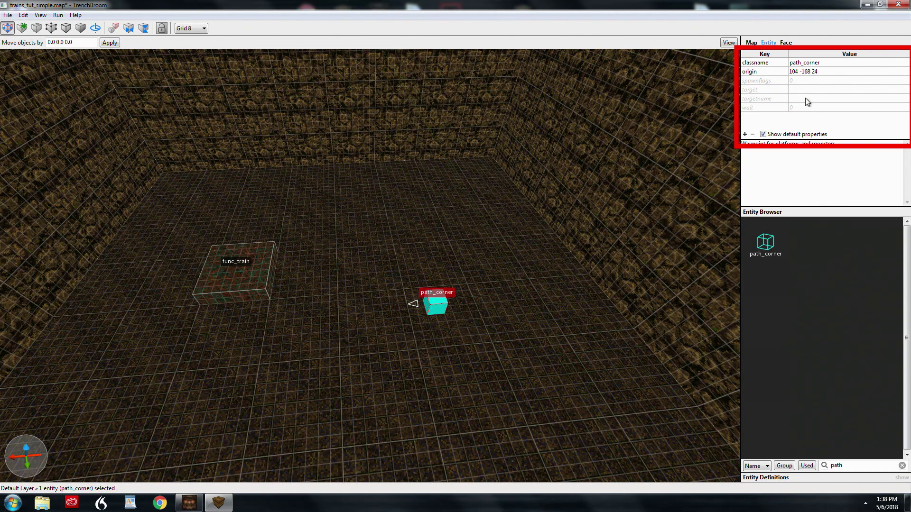
pyautogui.write('path1')
pyautogui.press('Return')
pyautogui.write('path2')
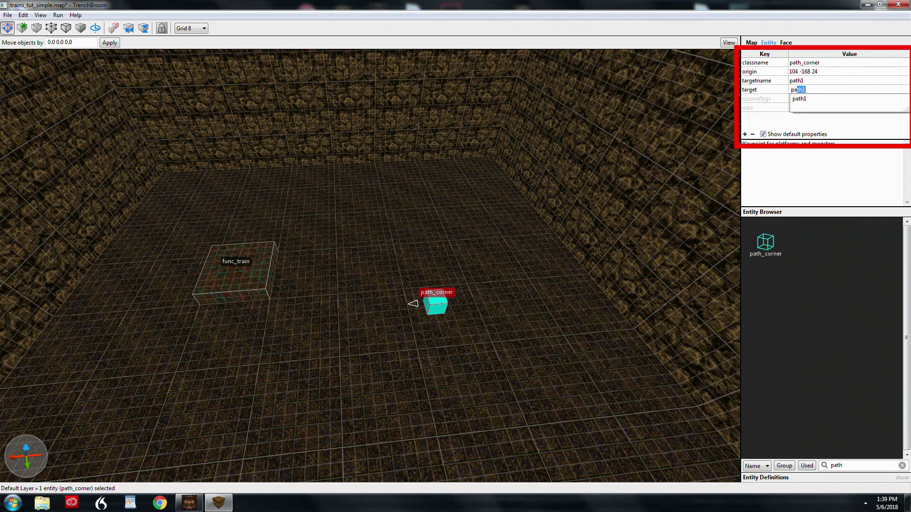
pyautogui.press('Return')
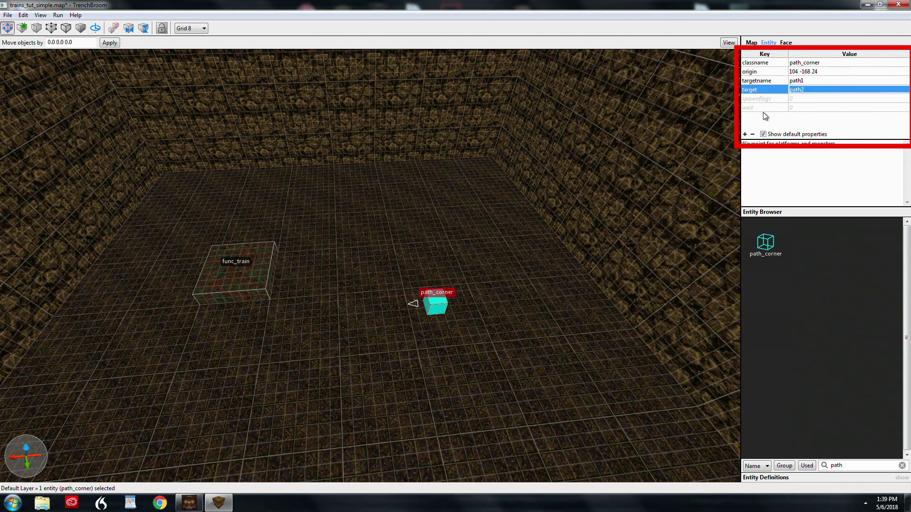
# Duplicate the path_corner to a spot beside the func_train and set the copy's targetname to path2
pyautogui.keyDown('ctrl'); pyautogui.moveTo(432, 302); pyautogui.dragTo(182, 332); pyautogui.keyUp('ctrl')
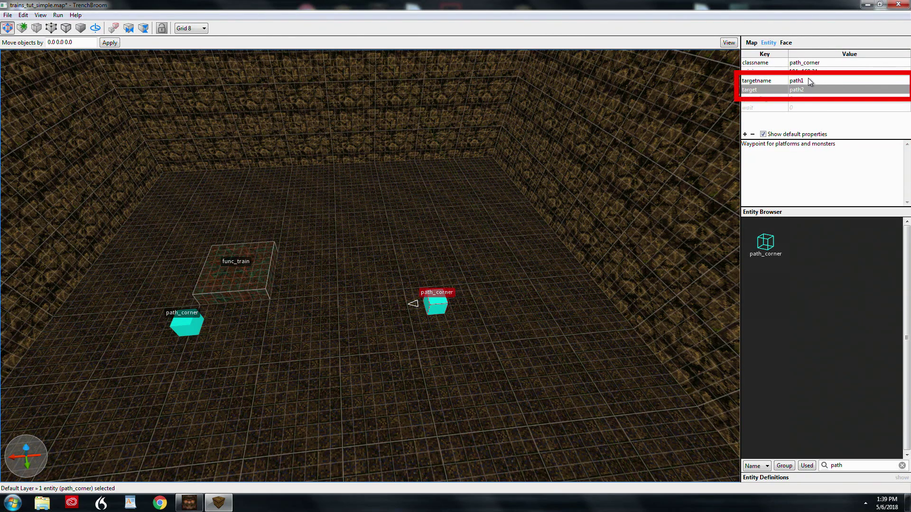
pyautogui.click(193, 320)
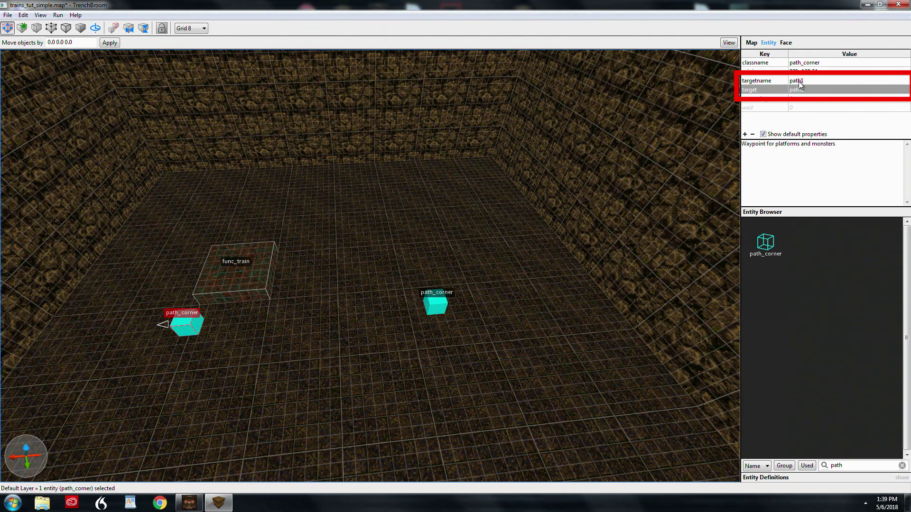
pyautogui.doubleClick(817, 81)
pyautogui.press('BackSpace')
pyautogui.write('2')
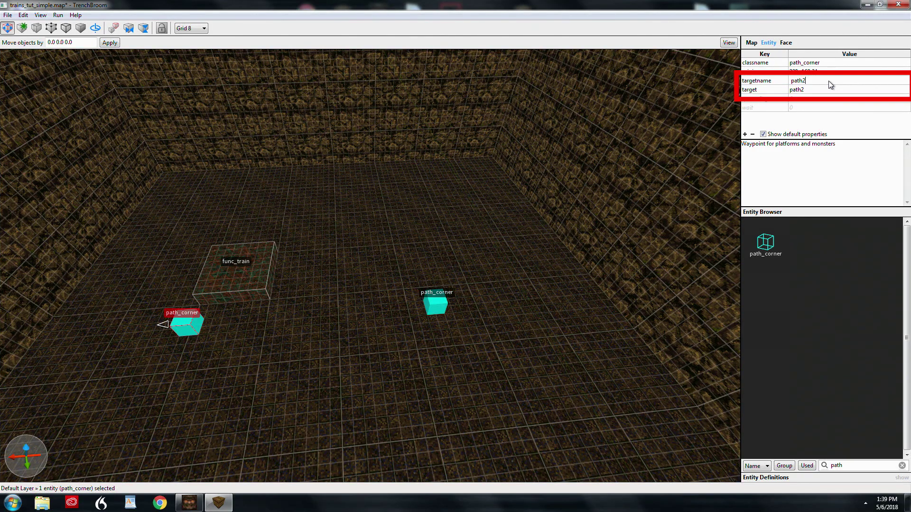
# Set the copied path_corner's target to path1 and check the links between the two corners
pyautogui.click(828, 89)
pyautogui.doubleClick(828, 89)
pyautogui.write('path')
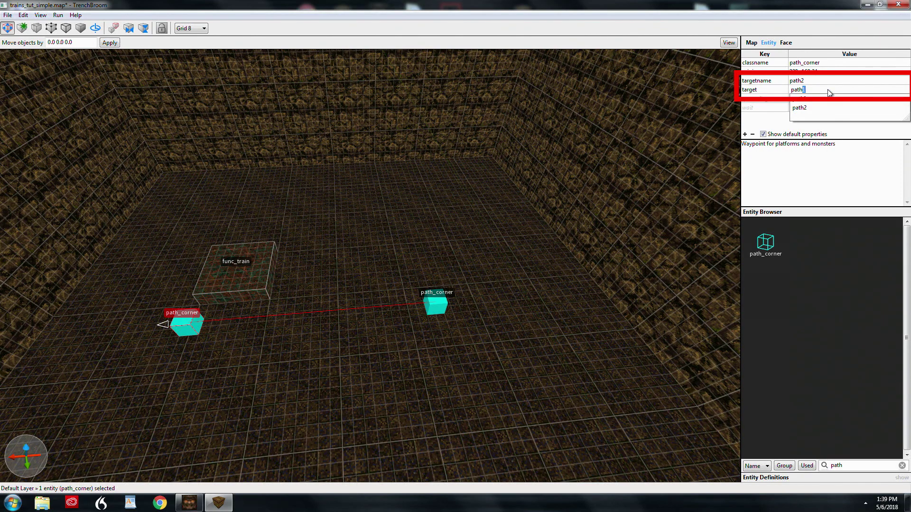
pyautogui.press('Down')
pyautogui.press('Return')
pyautogui.press('Return')
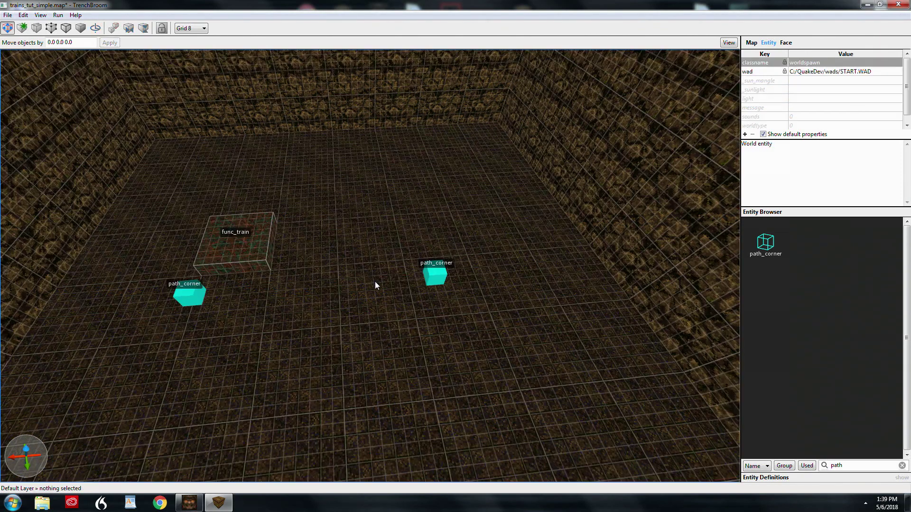
pyautogui.click(428, 272)
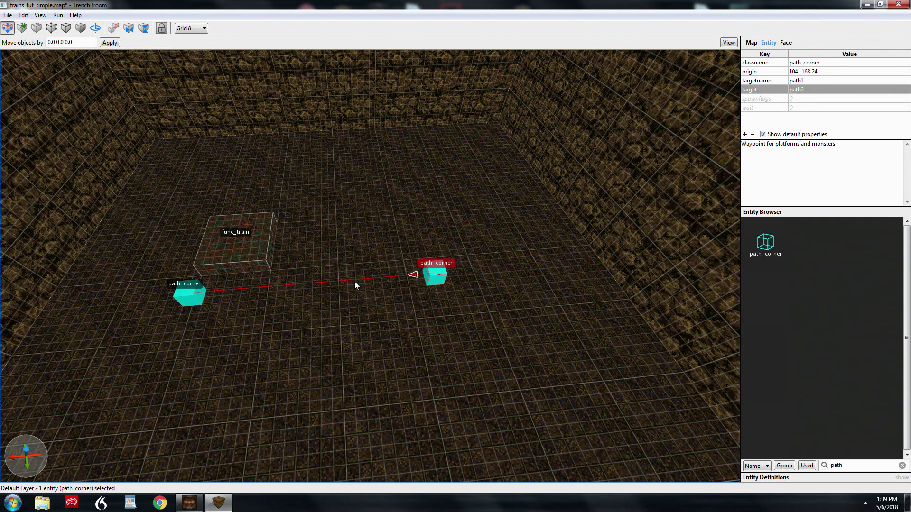
pyautogui.click(192, 297)
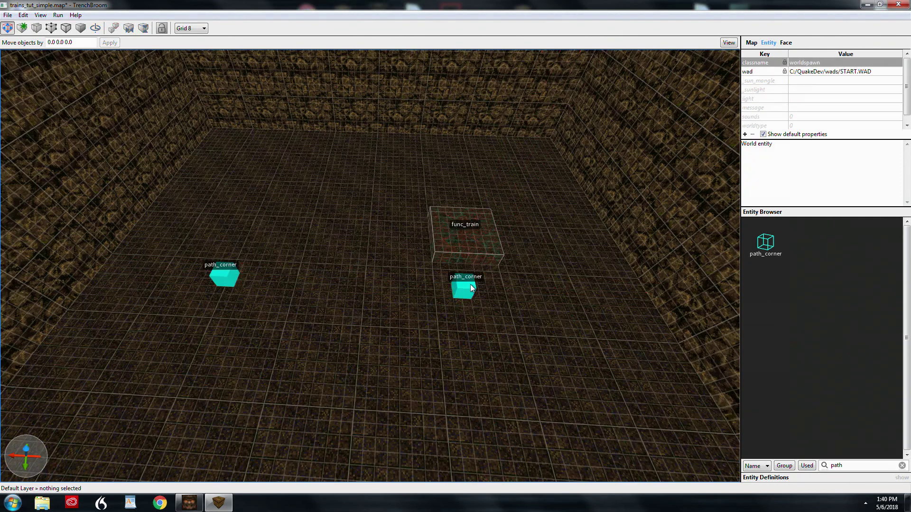
pyautogui.click(471, 284)
pyautogui.click(229, 286)
pyautogui.click(461, 290)
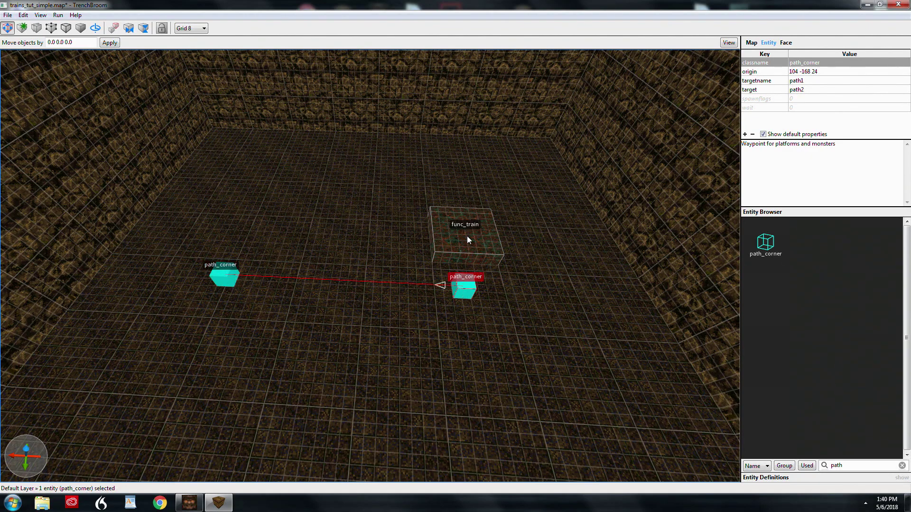
# Move the func_train platform between the two path corners and set its sounds property to 1 : Ratchet Metal
pyautogui.moveTo(466, 235); pyautogui.dragTo(378, 221)
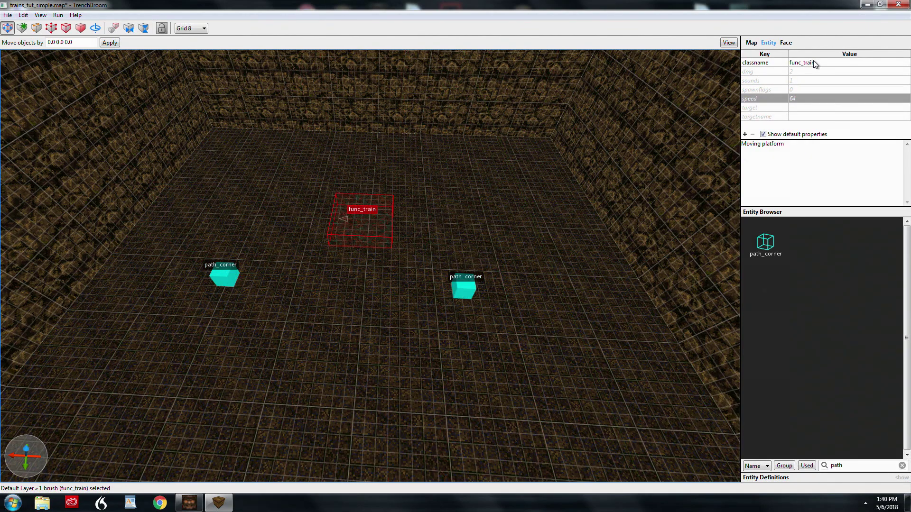
pyautogui.click(759, 73)
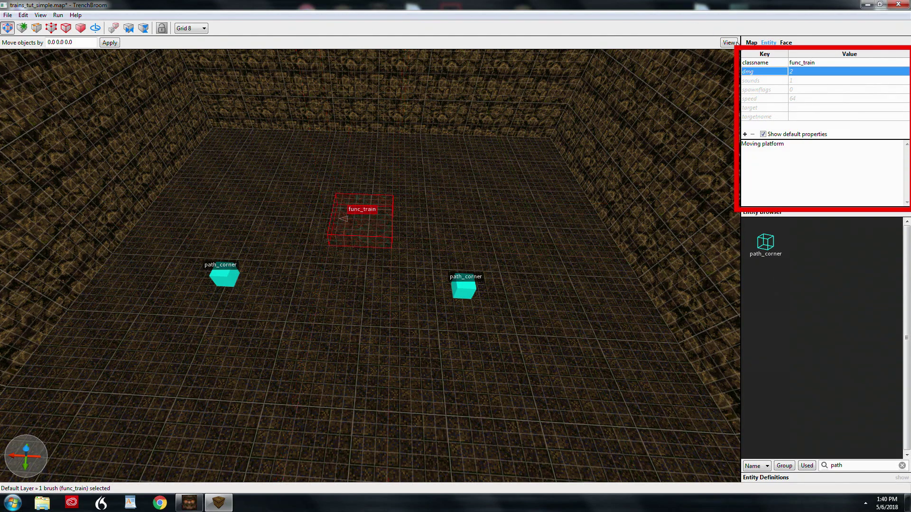
pyautogui.click(764, 81)
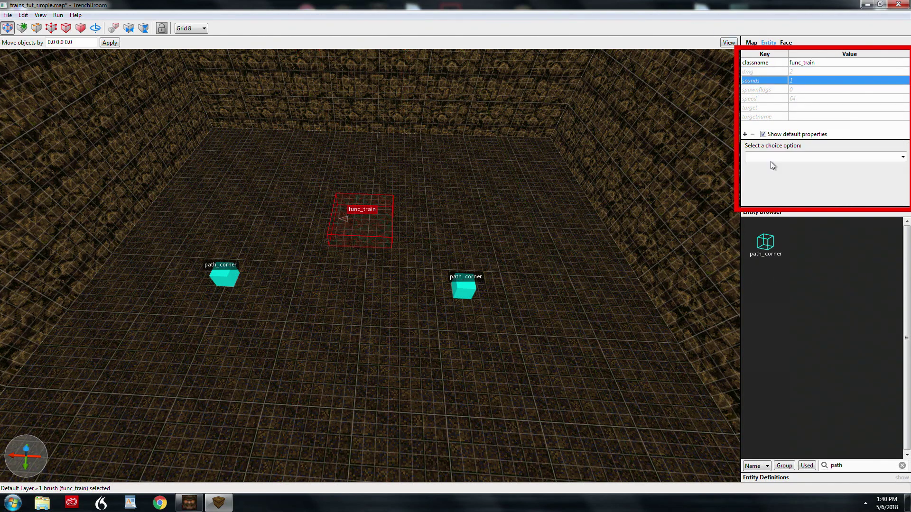
pyautogui.click(902, 157)
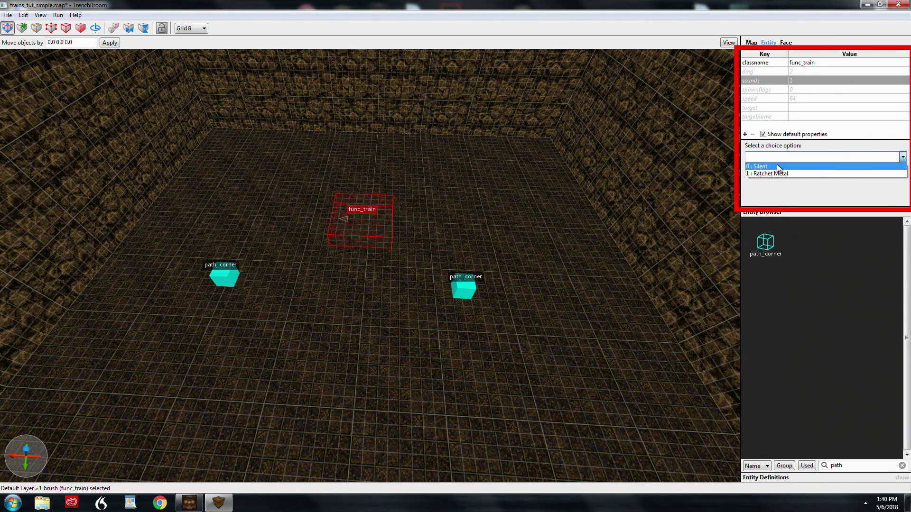
pyautogui.click(797, 173)
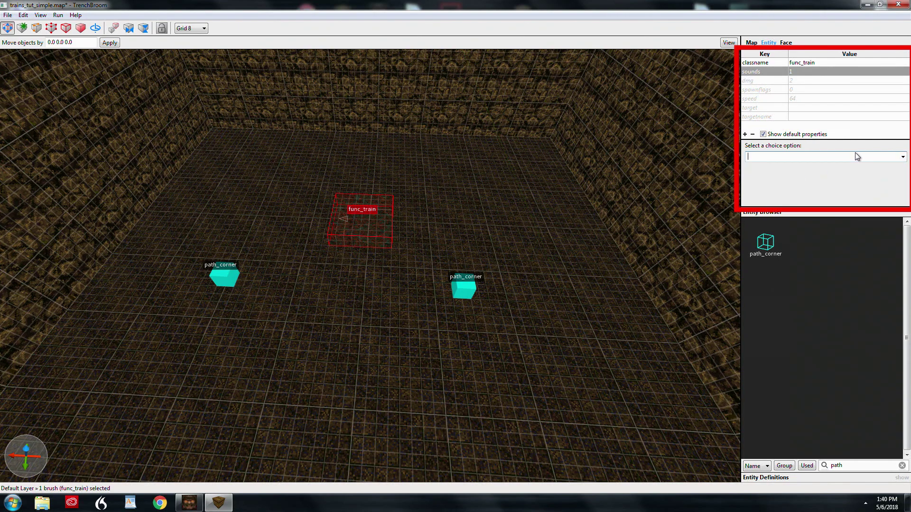
# Set the func_train's target property to path1
pyautogui.click(795, 100)
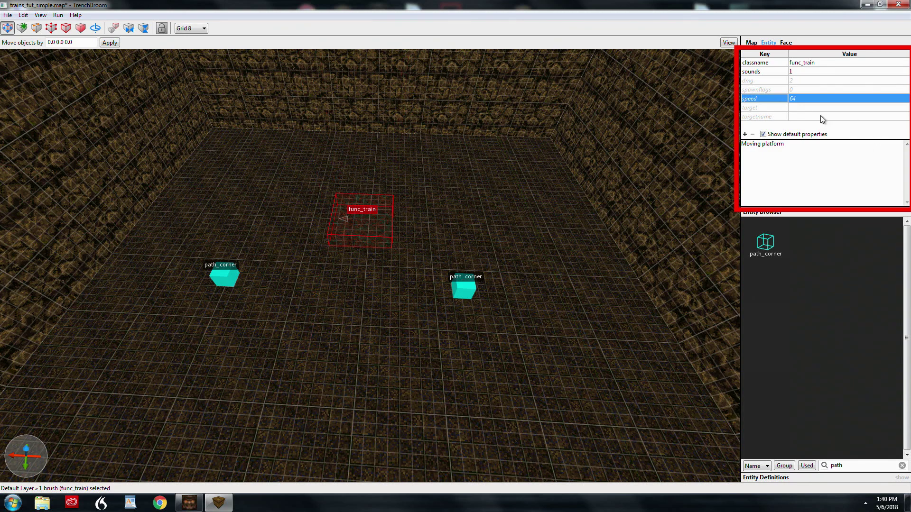
pyautogui.click(806, 109)
pyautogui.click(848, 108)
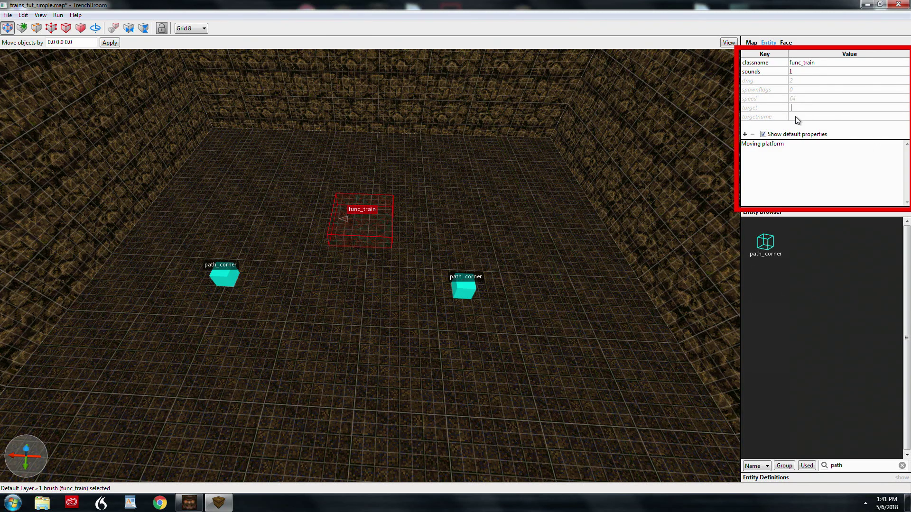
pyautogui.write('path1')
pyautogui.press('Down')
pyautogui.press('Return')
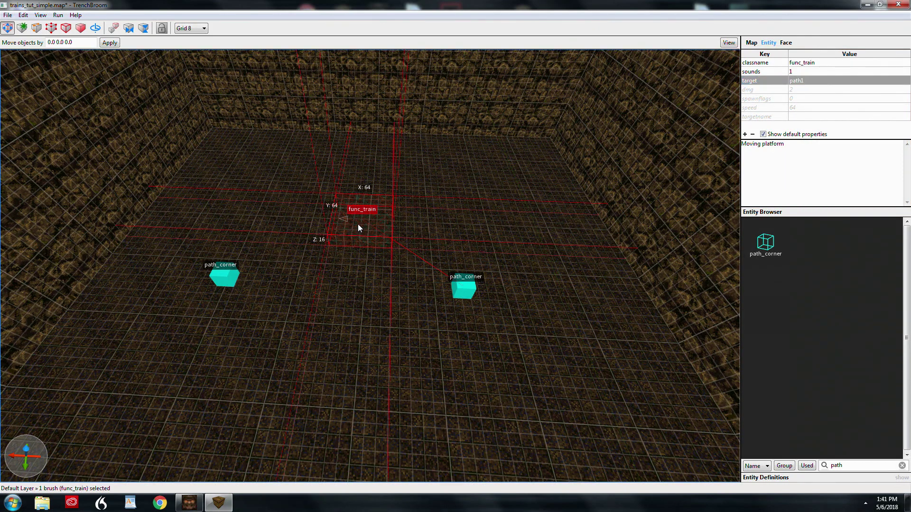
# Move the func_train away from the path corners toward the far wall and test the map in Quake
pyautogui.moveTo(358, 227)
pyautogui.mouseDown()
pyautogui.moveTo(474, 152)
pyautogui.moveTo(486, 167)
pyautogui.moveTo(451, 219)
pyautogui.moveTo(469, 206)
pyautogui.mouseUp()
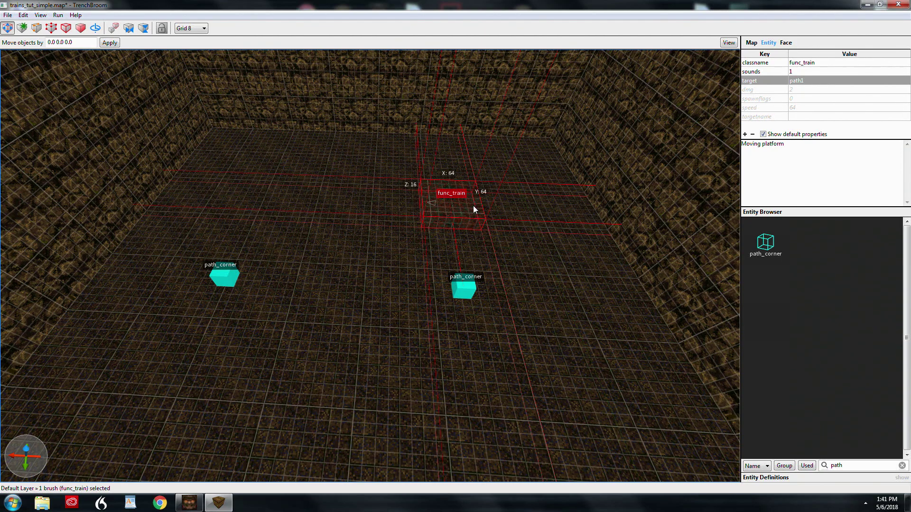
pyautogui.moveTo(473, 209); pyautogui.dragTo(332, 153)
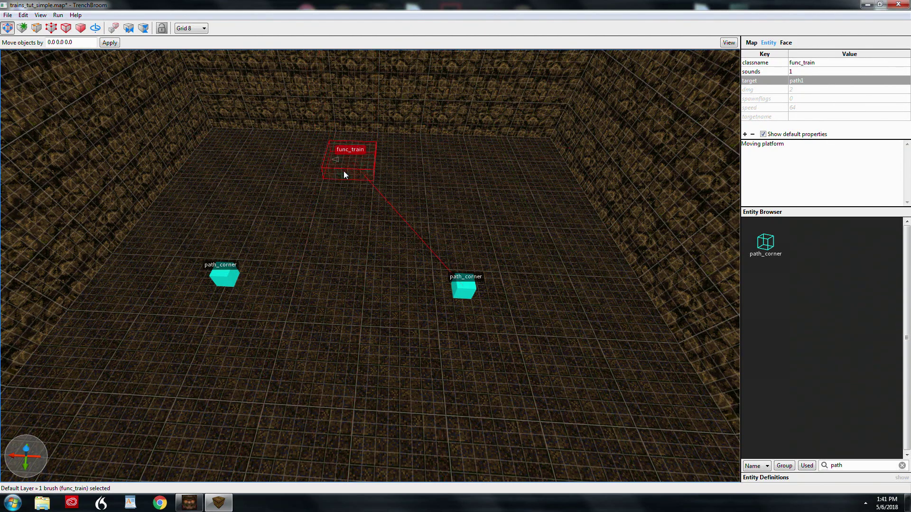
pyautogui.click(459, 293)
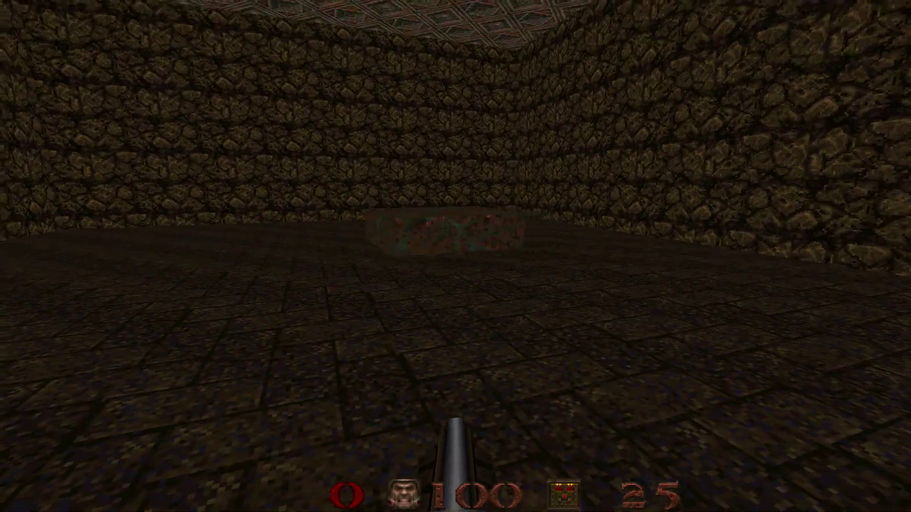
pyautogui.press('w')
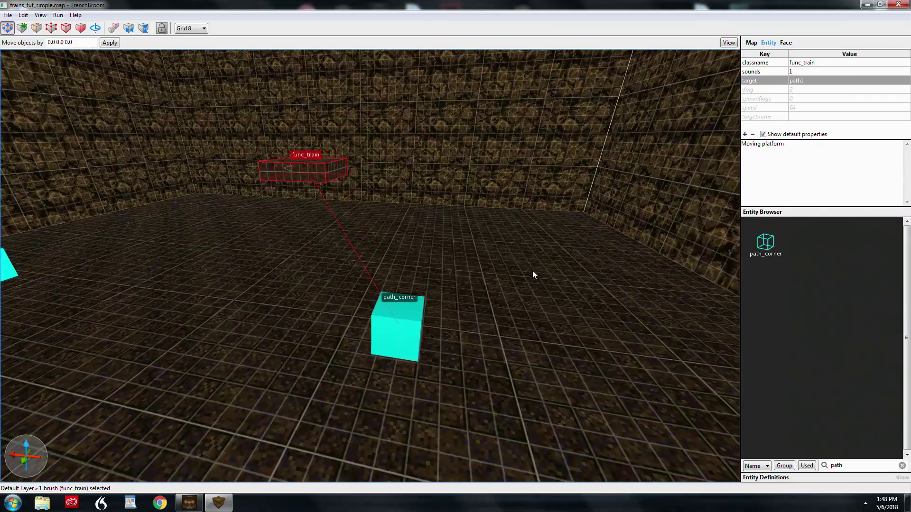
# Select both path_corners and the func_train in turn to examine their targetname and target properties and the link lines between them
pyautogui.press('a')
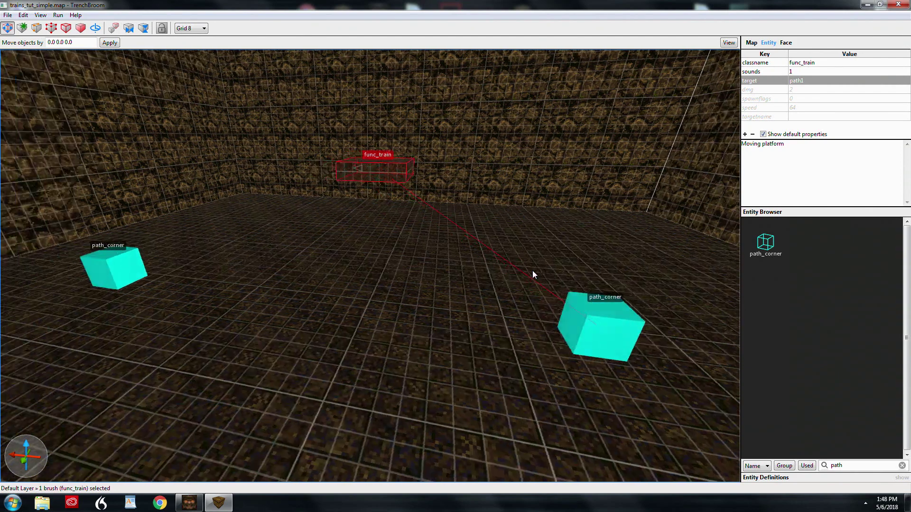
pyautogui.click(604, 320)
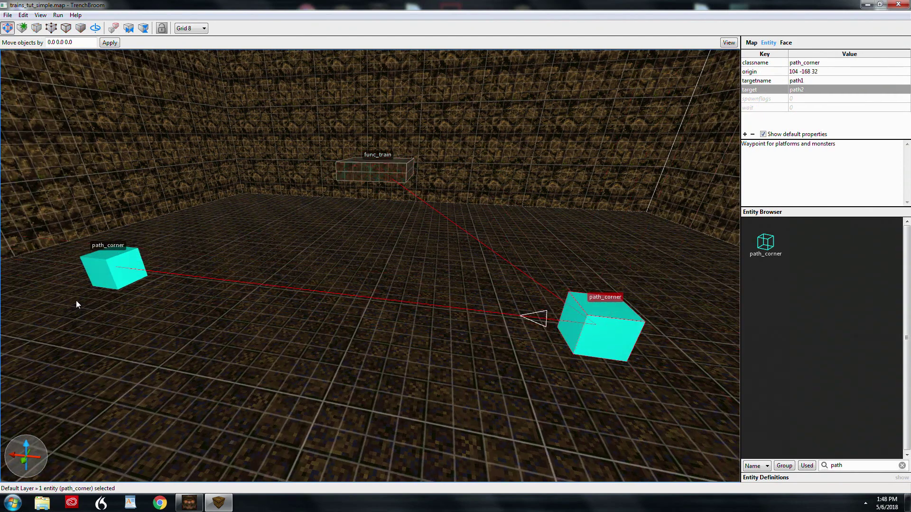
pyautogui.click(111, 270)
pyautogui.click(566, 333)
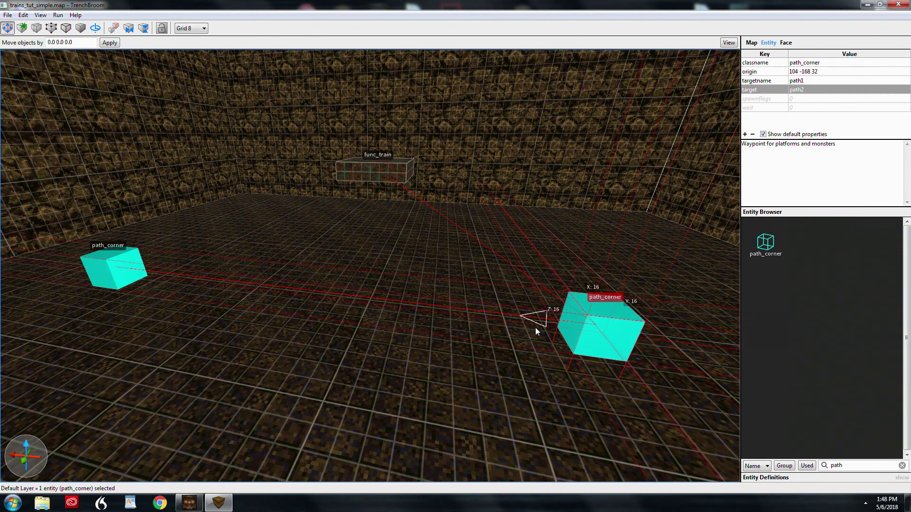
pyautogui.click(95, 277)
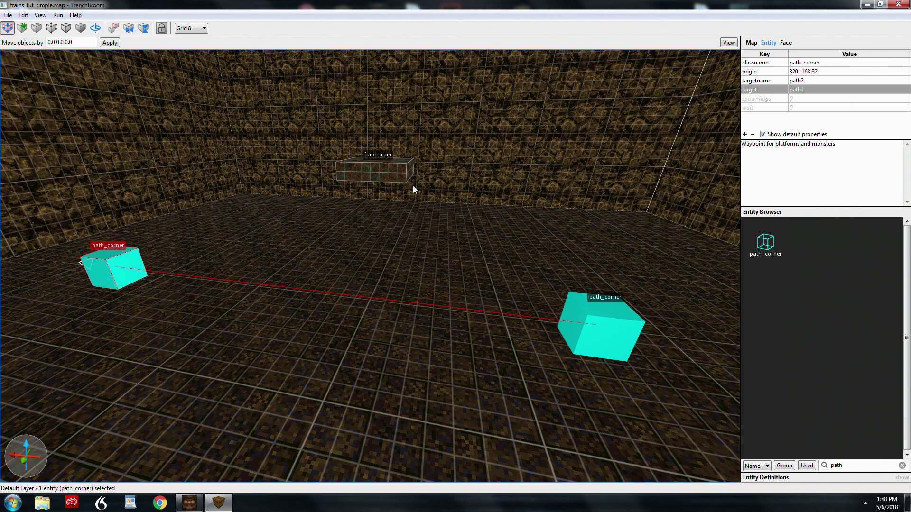
pyautogui.click(411, 172)
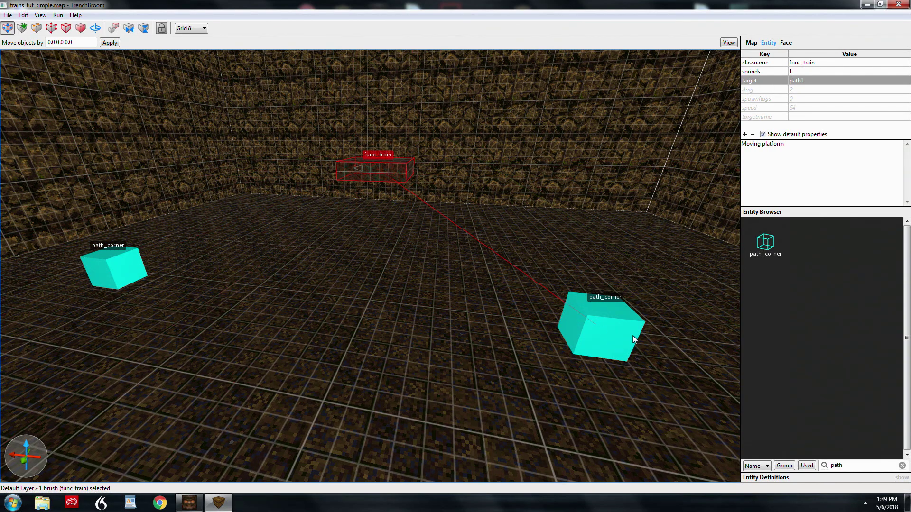
pyautogui.click(606, 331)
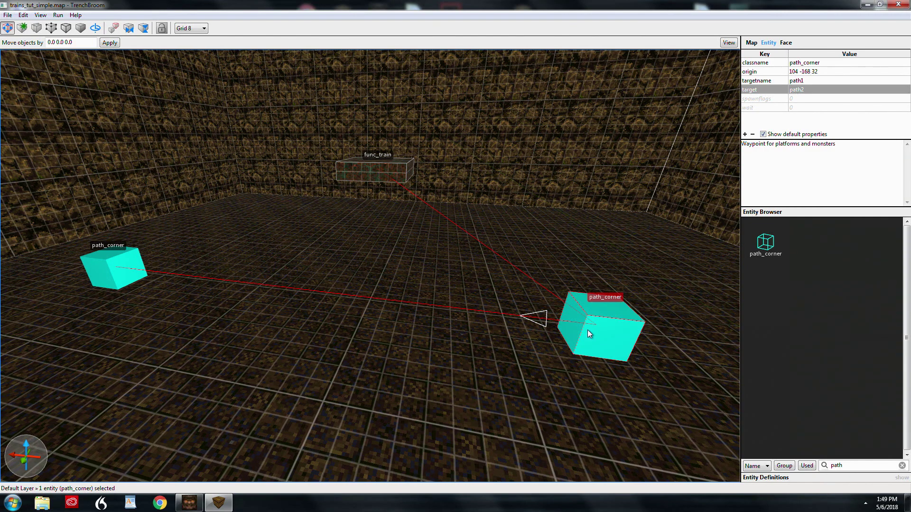
pyautogui.click(443, 391)
pyautogui.press('Escape')
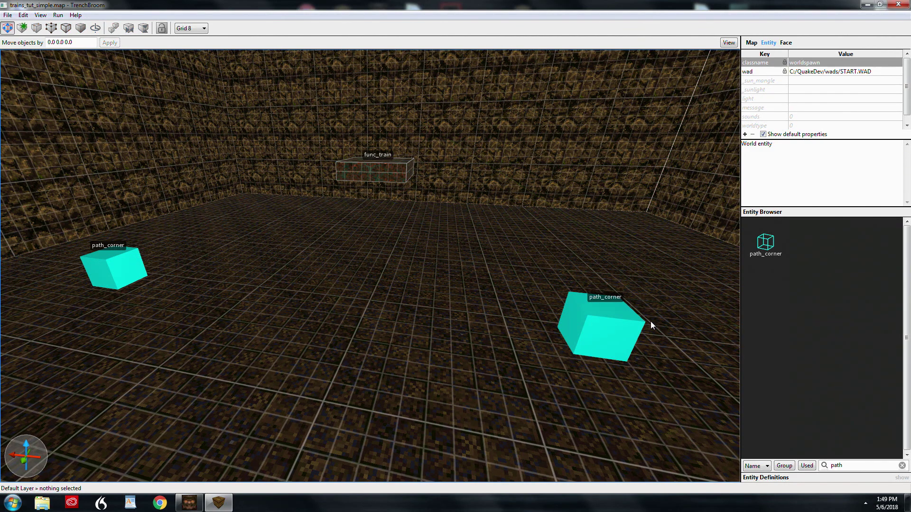
pyautogui.click(558, 321)
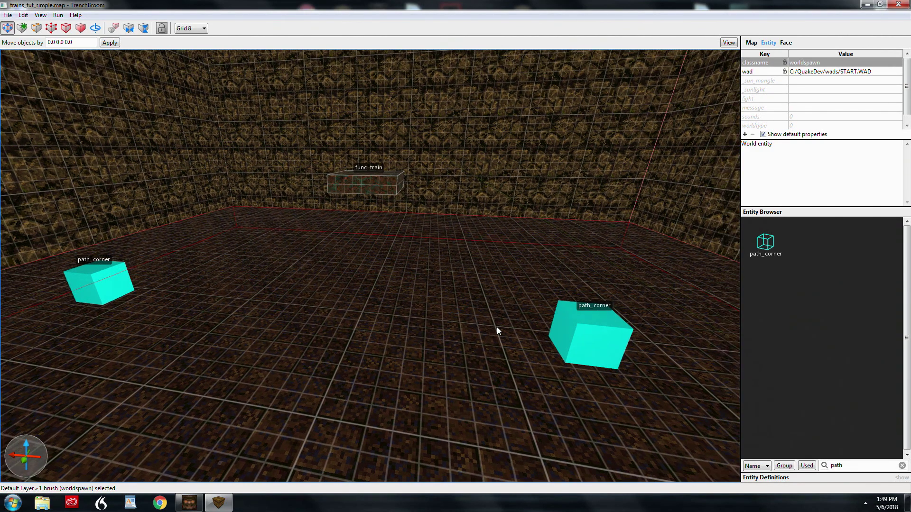
pyautogui.click(576, 336)
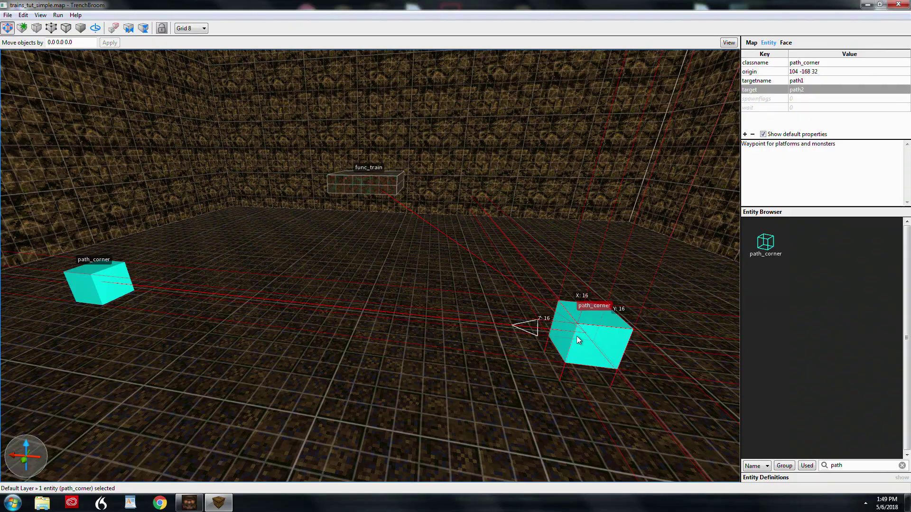
pyautogui.click(125, 270)
pyautogui.moveTo(302, 275); pyautogui.dragTo(292, 286, button='right')
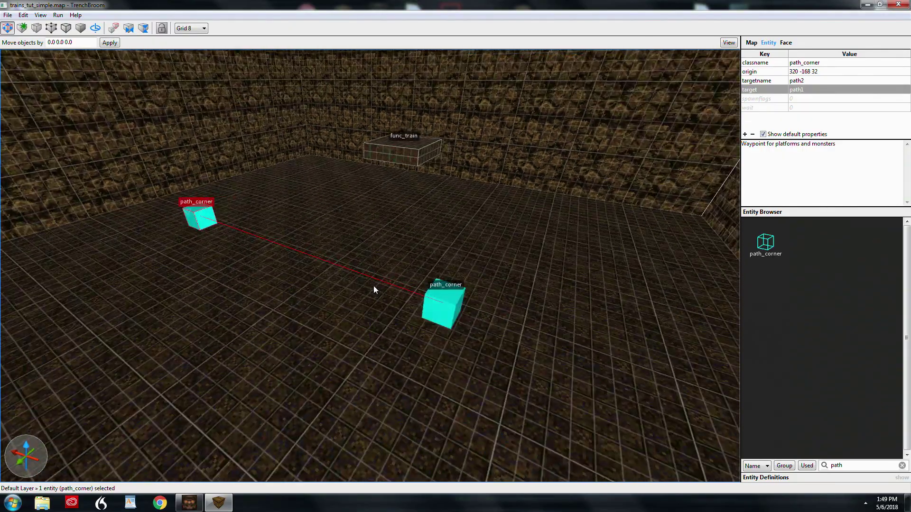
# Move the func_train so its lower corner in the top view sits on the centre of the path1 path_corner
pyautogui.moveTo(374, 285); pyautogui.dragTo(251, 334, button='right')
pyautogui.press('s')
pyautogui.press('w')
pyautogui.press('s')
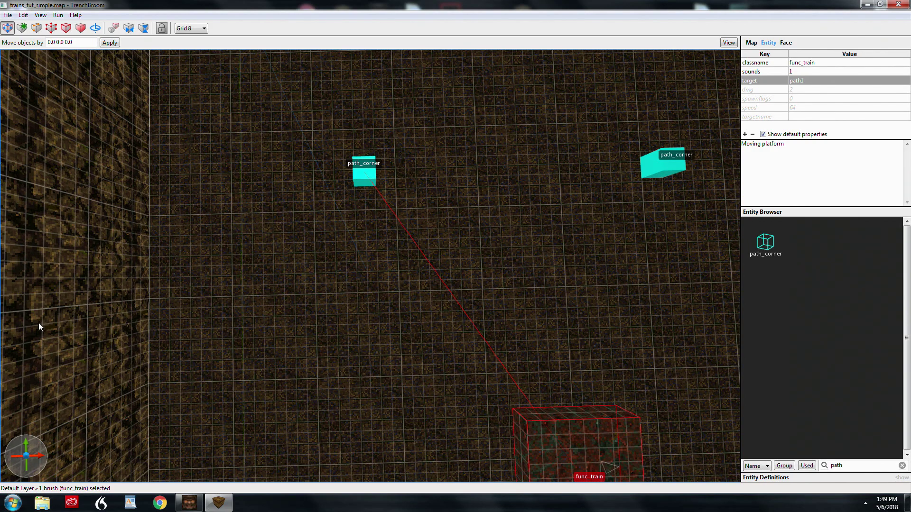
pyautogui.moveTo(607, 452)
pyautogui.mouseDown()
pyautogui.moveTo(439, 240)
pyautogui.moveTo(423, 124)
pyautogui.moveTo(403, 161)
pyautogui.moveTo(378, 153)
pyautogui.moveTo(380, 112)
pyautogui.moveTo(388, 149)
pyautogui.moveTo(388, 137)
pyautogui.mouseUp()
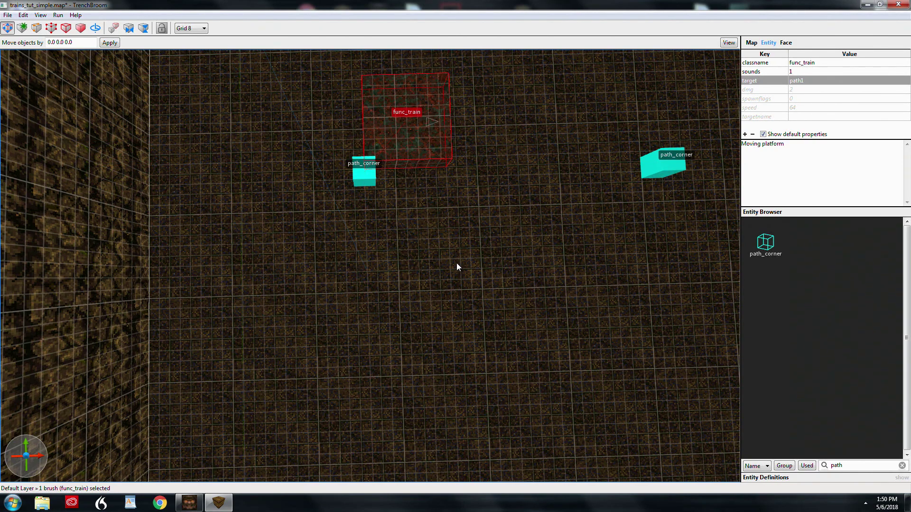
pyautogui.hotkey('ctrl', 'Tab')
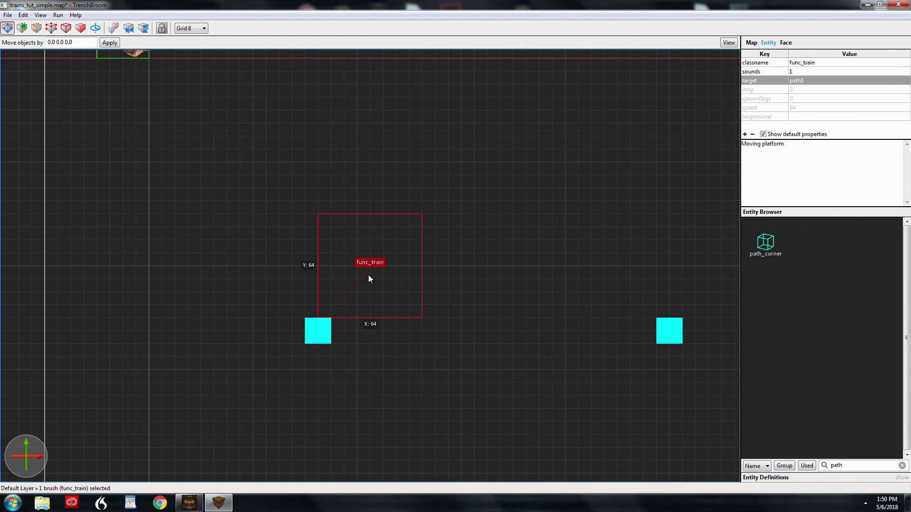
pyautogui.moveTo(369, 279); pyautogui.dragTo(374, 289)
pyautogui.scroll(3, 363, 279)
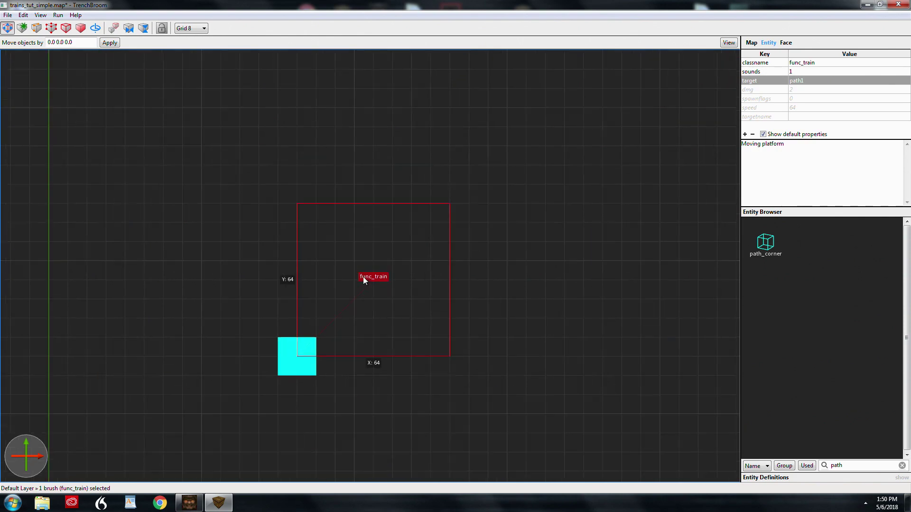
pyautogui.scroll(-3, 339, 314)
pyautogui.hotkey('ctrl', 'Tab')
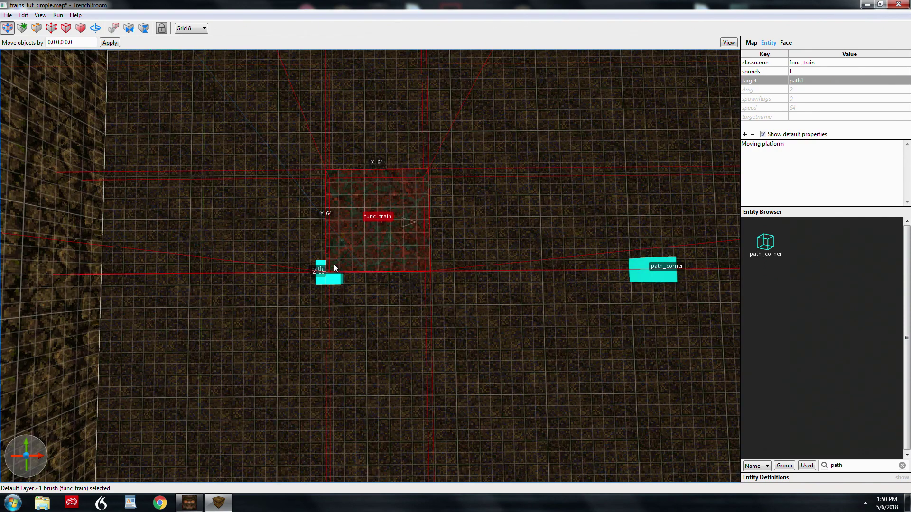
# Check the func_train's alignment with the path1 path_corner in the 3D, top, front and side views, and save the map
pyautogui.click(329, 278)
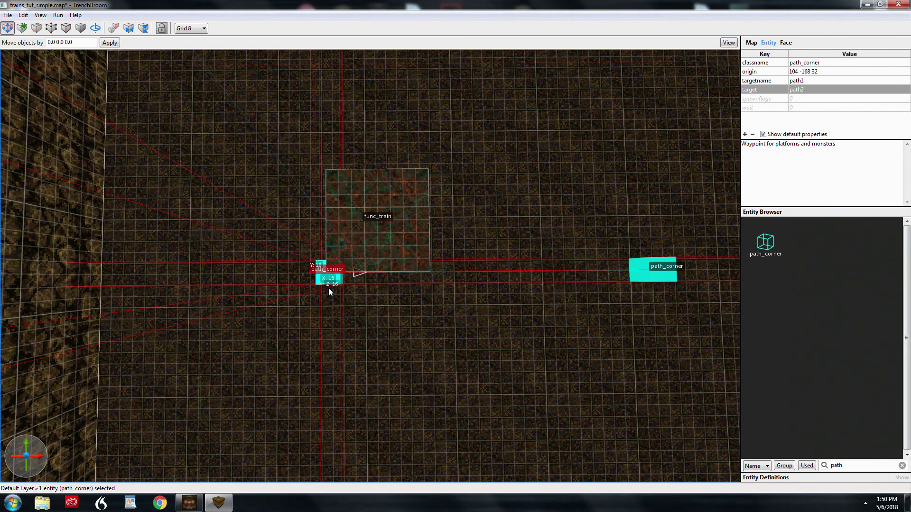
pyautogui.click(368, 259)
pyautogui.moveTo(330, 293)
pyautogui.mouseDown(button='right')
pyautogui.moveTo(328, 312)
pyautogui.moveTo(402, 272)
pyautogui.moveTo(342, 269)
pyautogui.moveTo(399, 263)
pyautogui.moveTo(388, 269)
pyautogui.mouseUp(button='right')
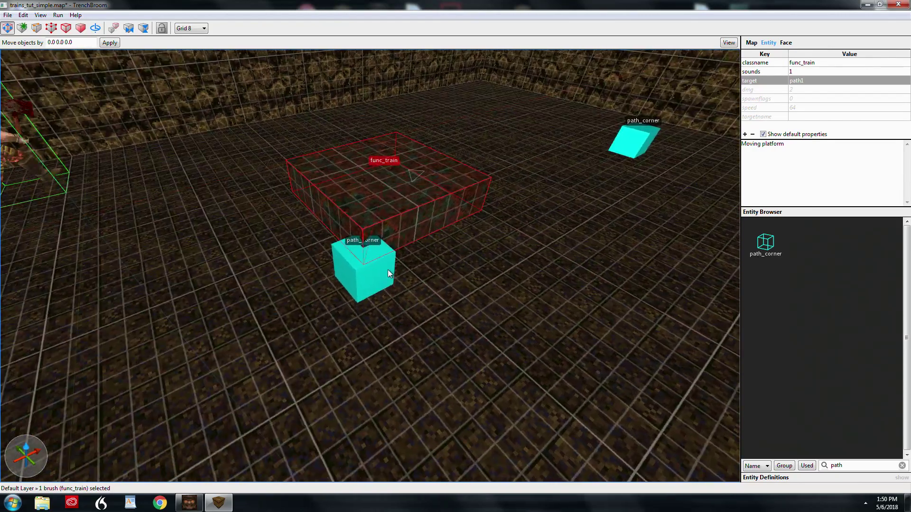
pyautogui.hotkey('ctrl', 'Tab')
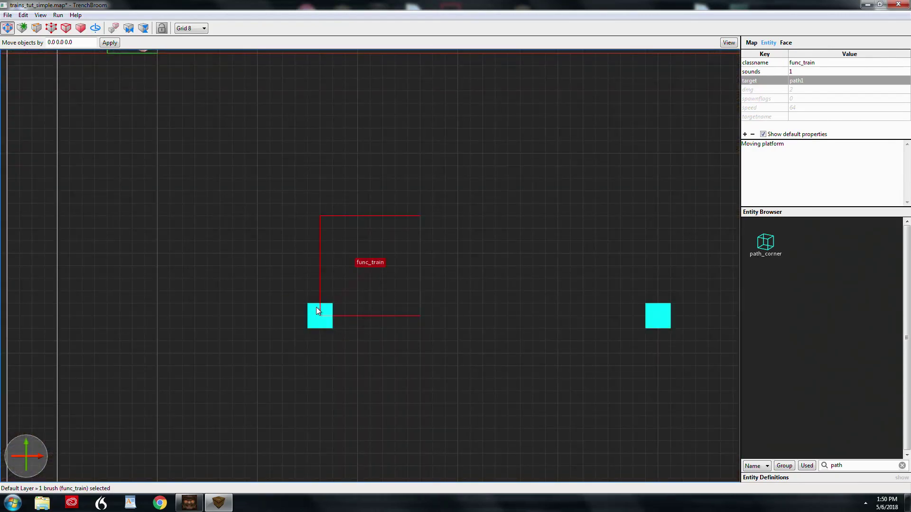
pyautogui.hotkey('ctrl', 'Tab')
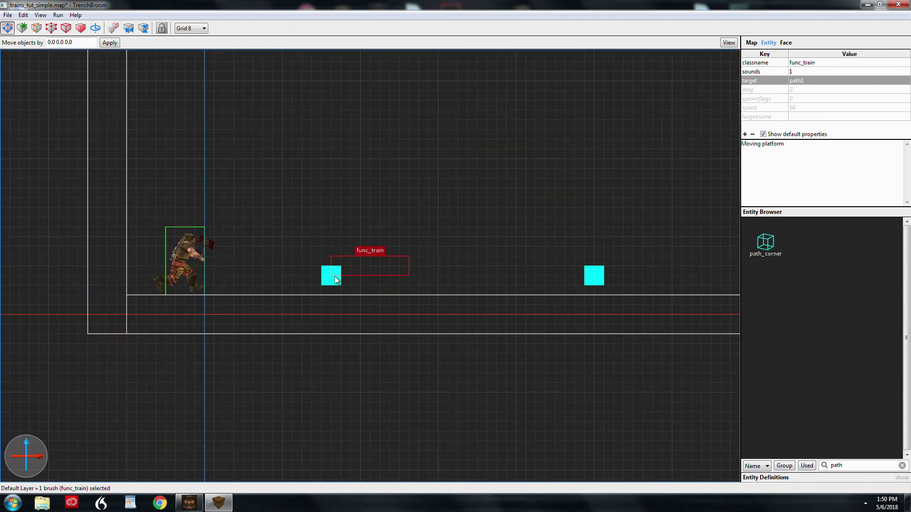
pyautogui.hotkey('ctrl', 'Tab')
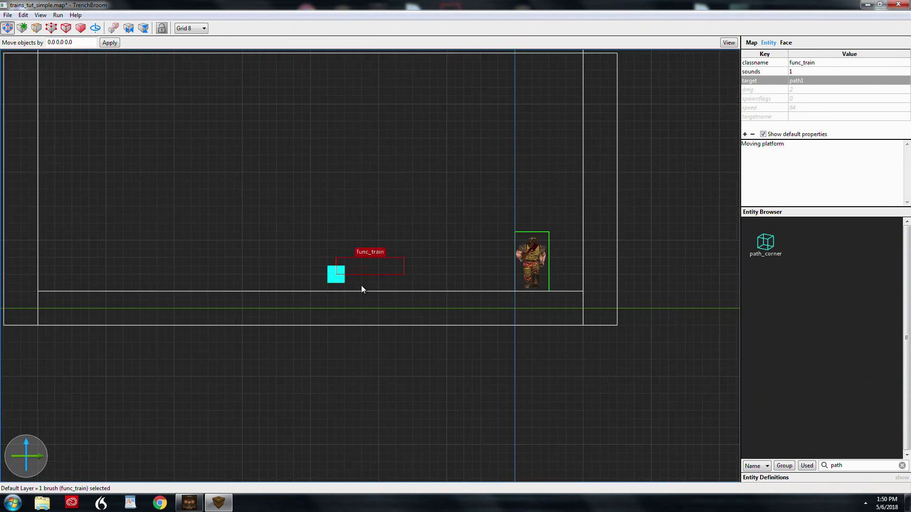
pyautogui.press('space')
pyautogui.press('d')
pyautogui.moveTo(360, 265); pyautogui.dragTo(338, 264, button='right')
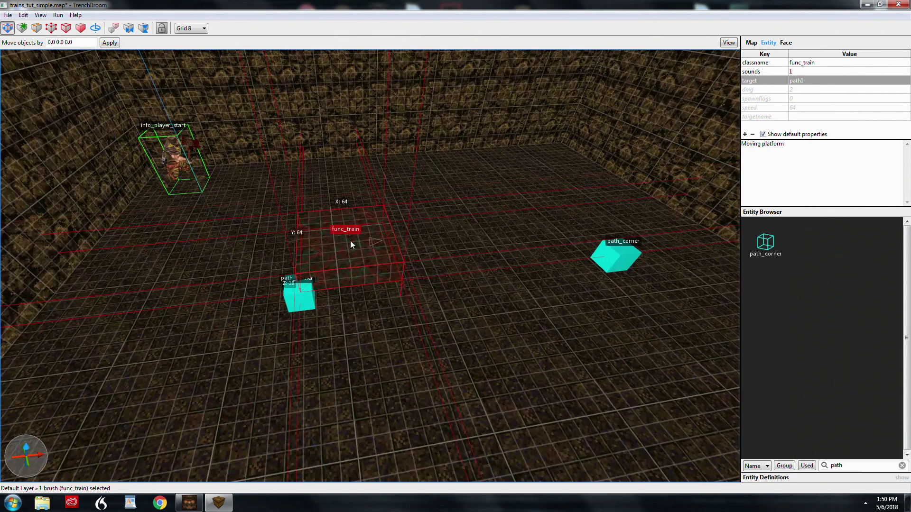
pyautogui.hotkey('ctrl', 's')
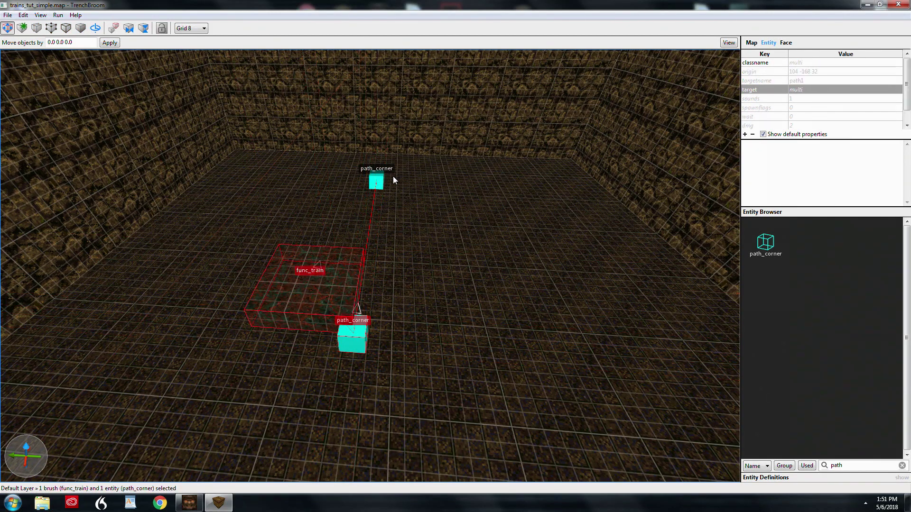
# Add the far path_corner to the selected func_train and near path_corner, and shift all three together toward the room's side wall
pyautogui.keyDown('ctrl'); pyautogui.click(383, 183); pyautogui.keyUp('ctrl')
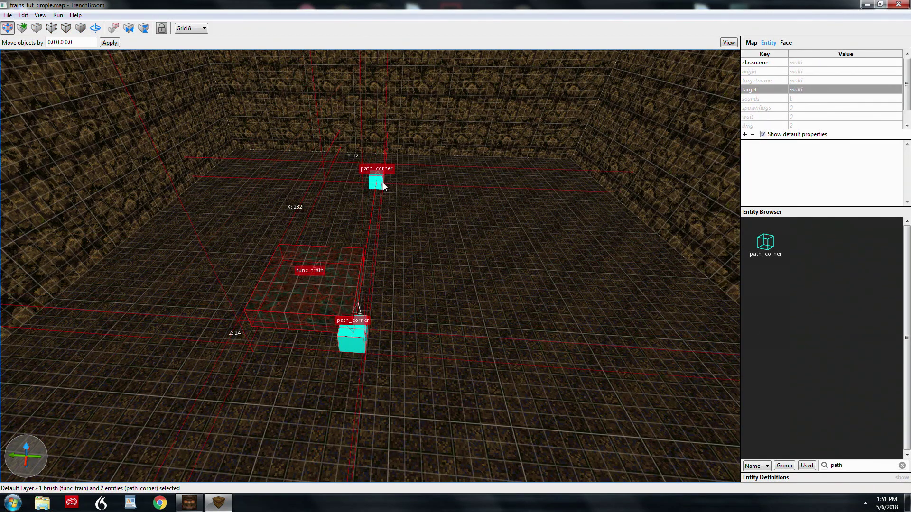
pyautogui.press('Left')
pyautogui.press('Left')
pyautogui.press('Left')
pyautogui.press('Left')
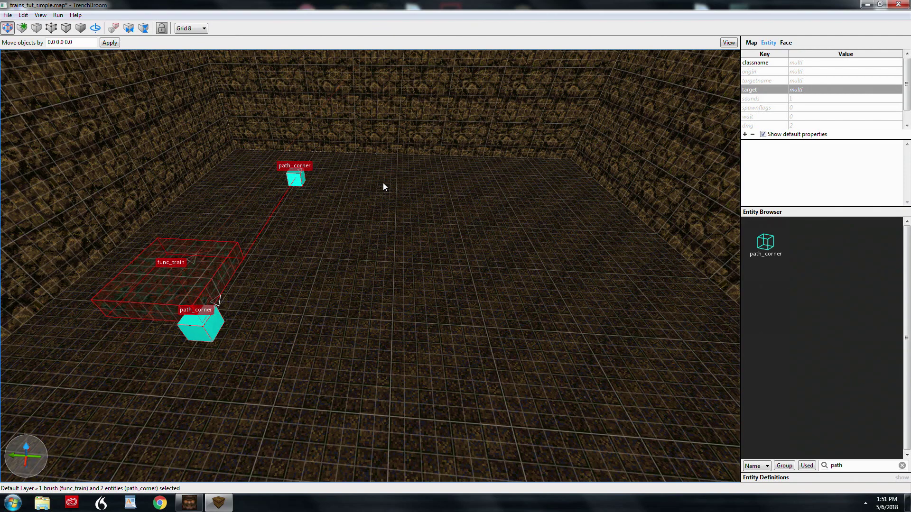
pyautogui.press('Left')
pyautogui.press('Left')
pyautogui.press('Left')
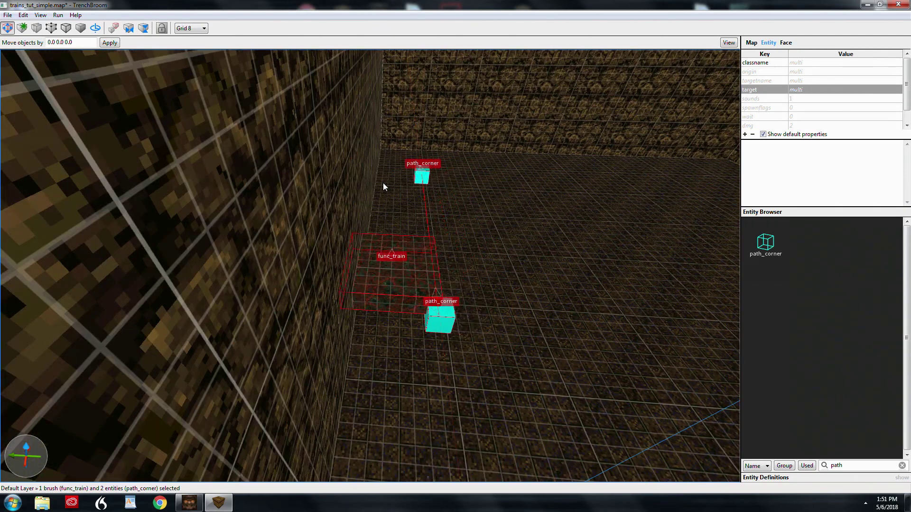
pyautogui.press('Right')
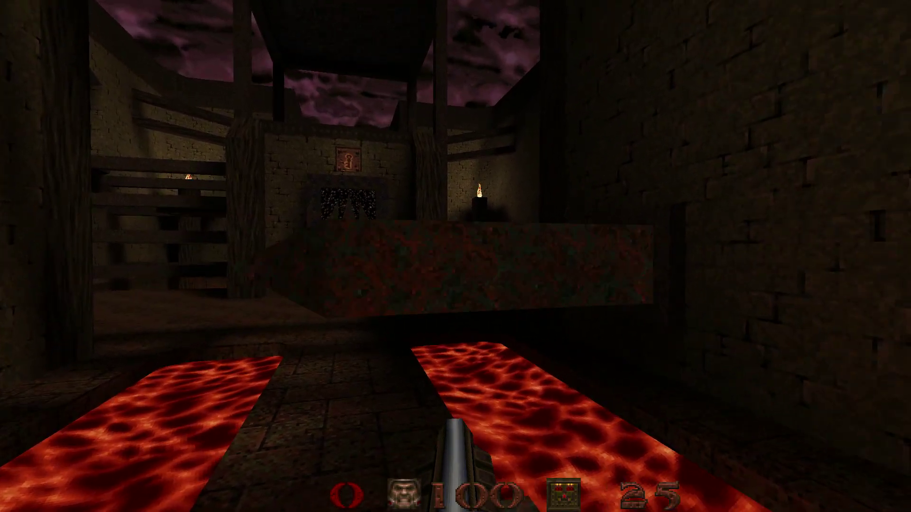
pyautogui.press('w')
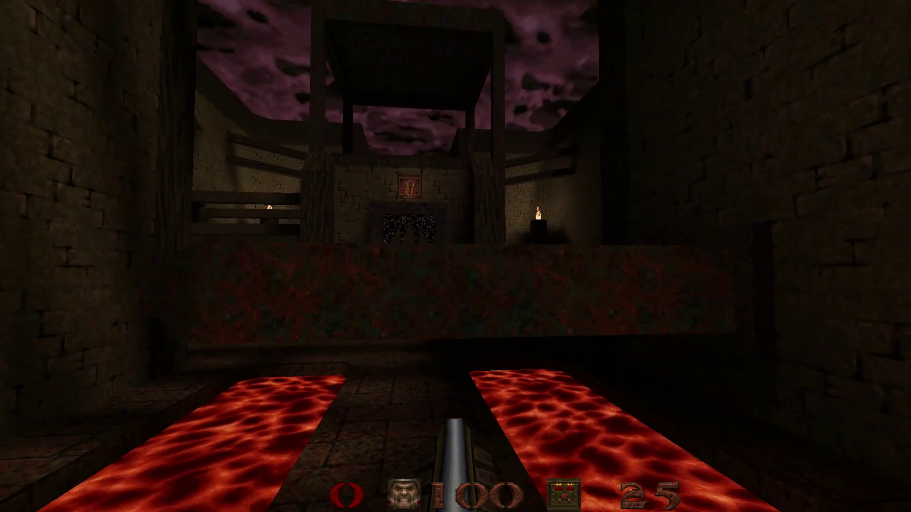
pyautogui.press('w')
pyautogui.press('s')
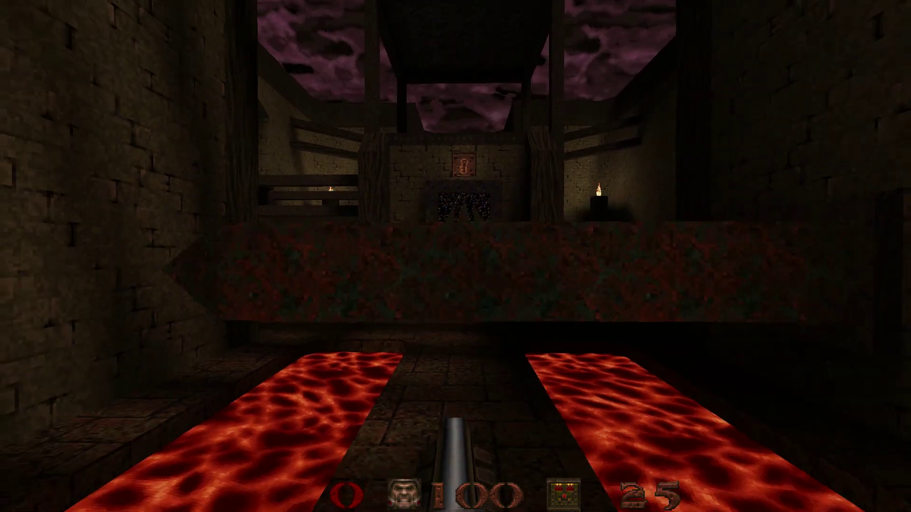
pyautogui.press('w')
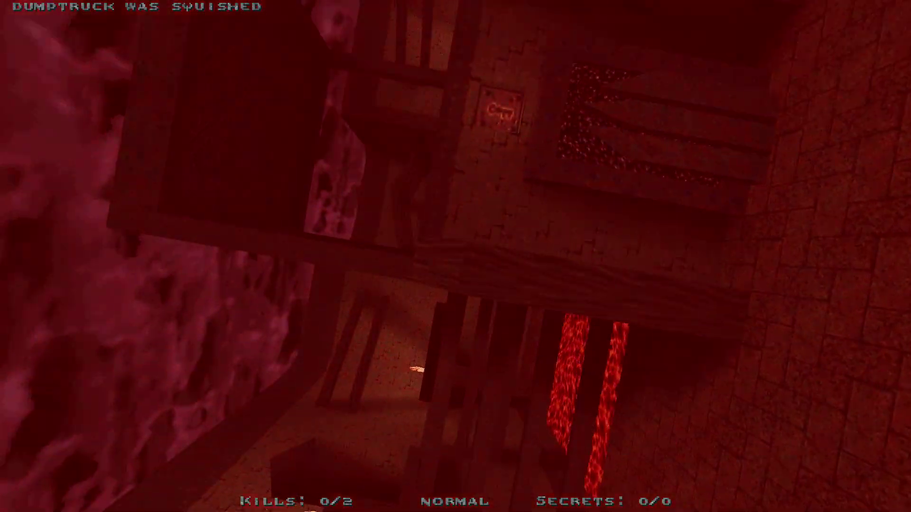
pyautogui.press('space')
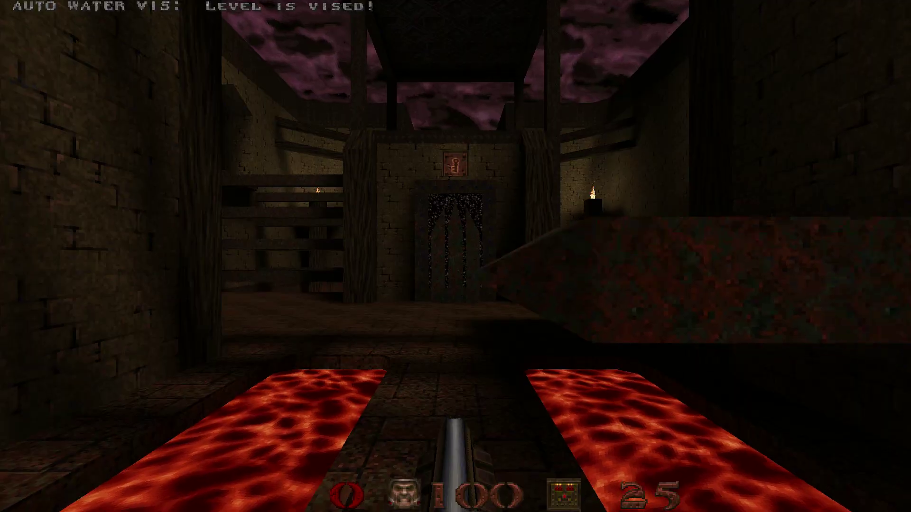
pyautogui.press('w')
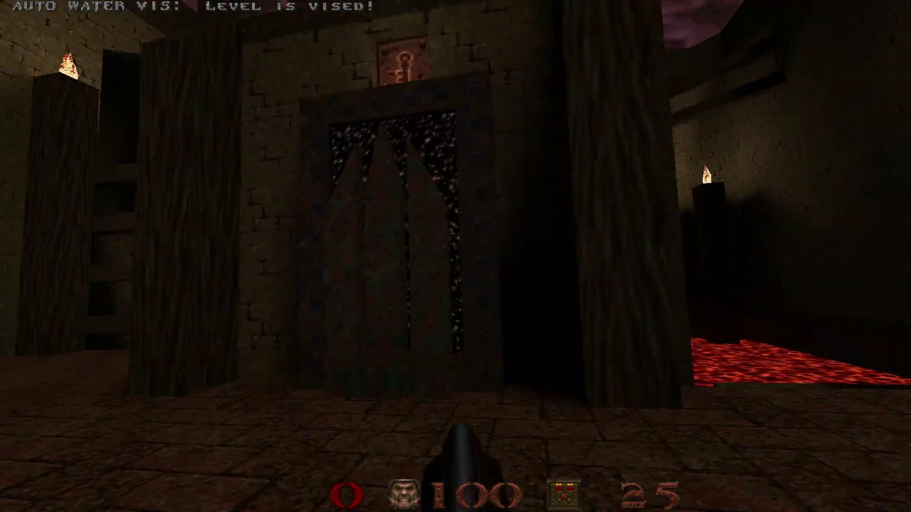
pyautogui.press('d')
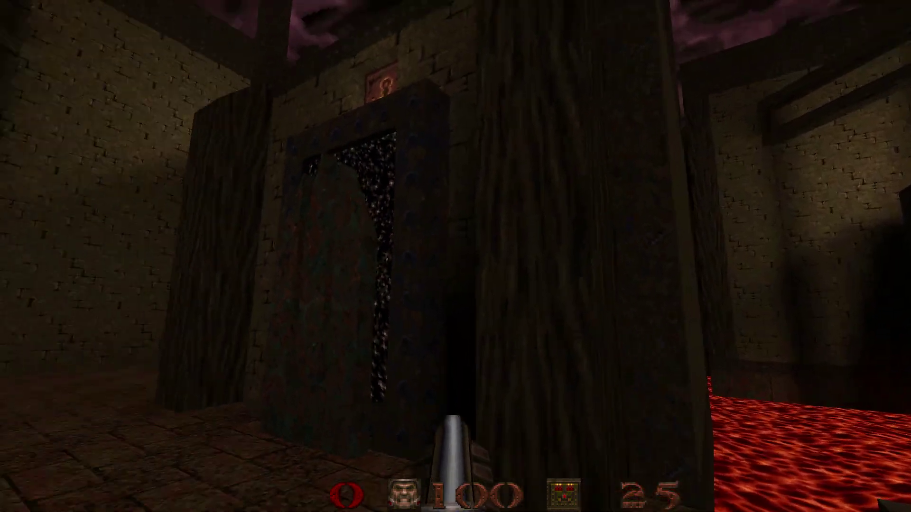
pyautogui.press('a')
pyautogui.press('w')
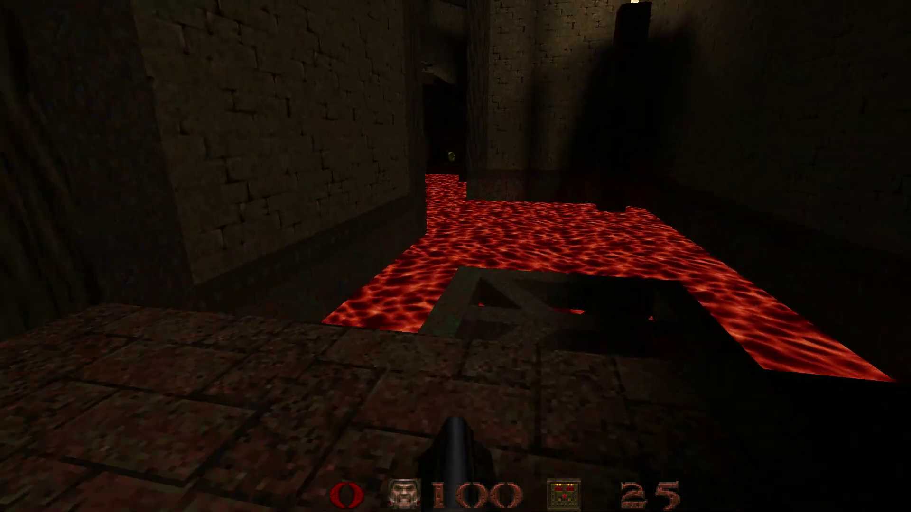
pyautogui.press('w')
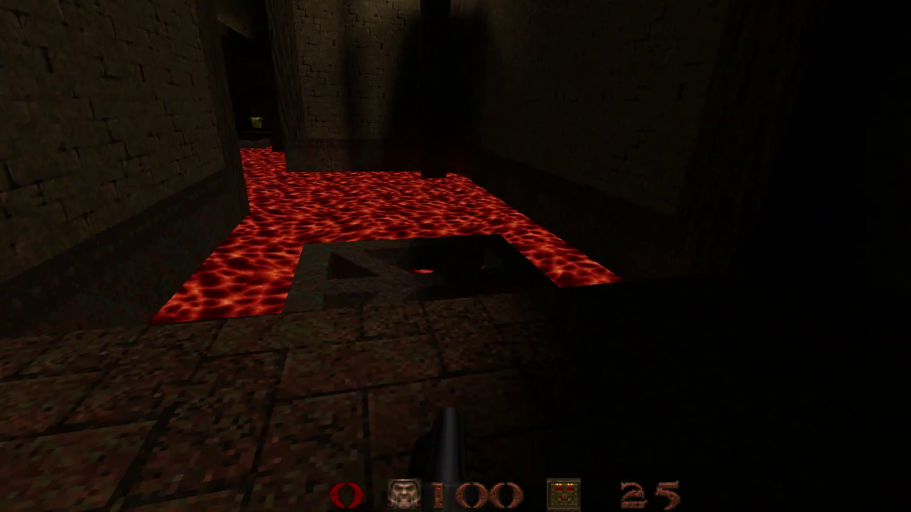
pyautogui.press('a')
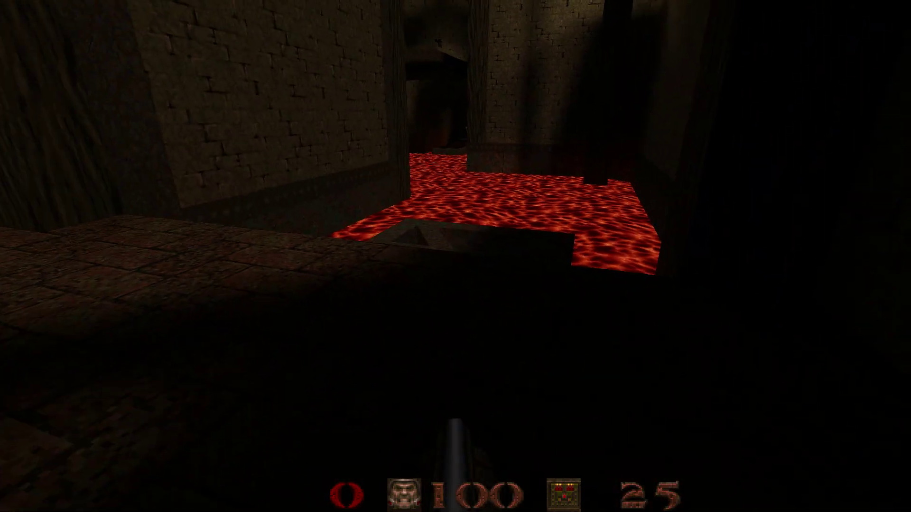
pyautogui.press('w')
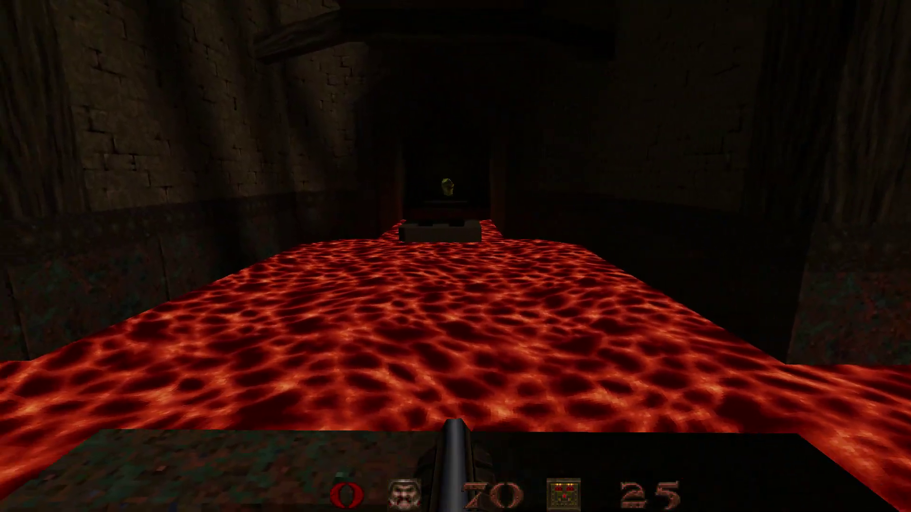
pyautogui.press('s')
pyautogui.press('w')
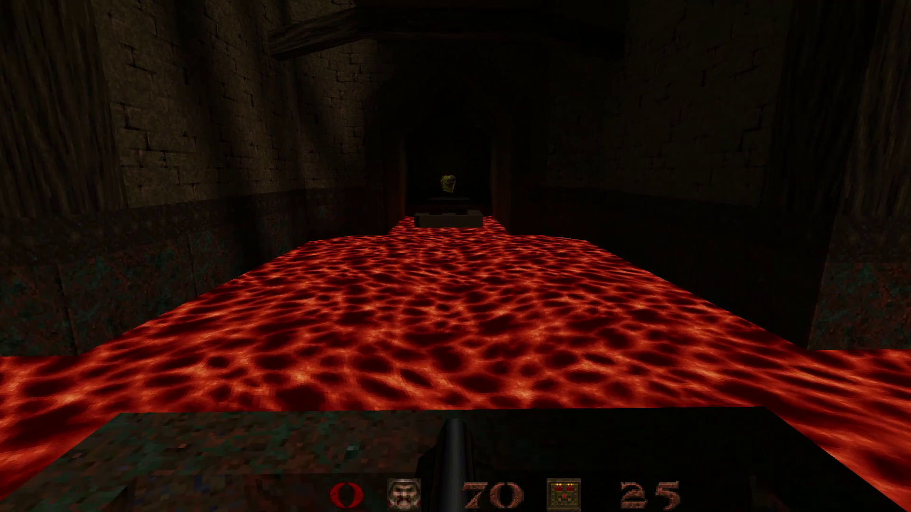
pyautogui.press('s')
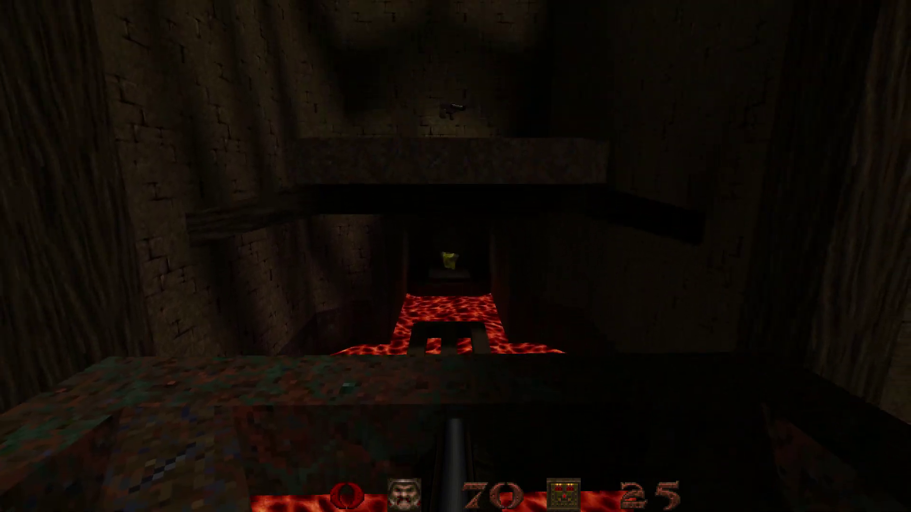
pyautogui.press('w')
pyautogui.press('space')
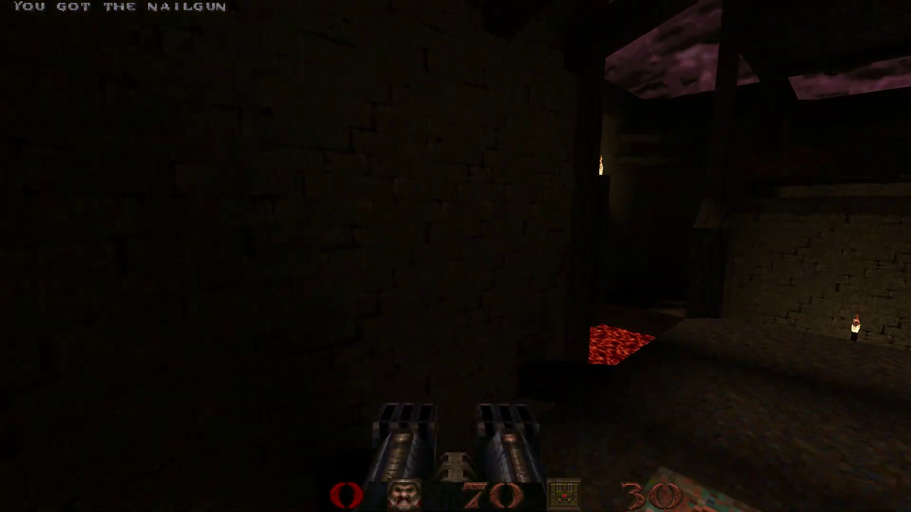
pyautogui.press('ctrl')
pyautogui.press('Left')
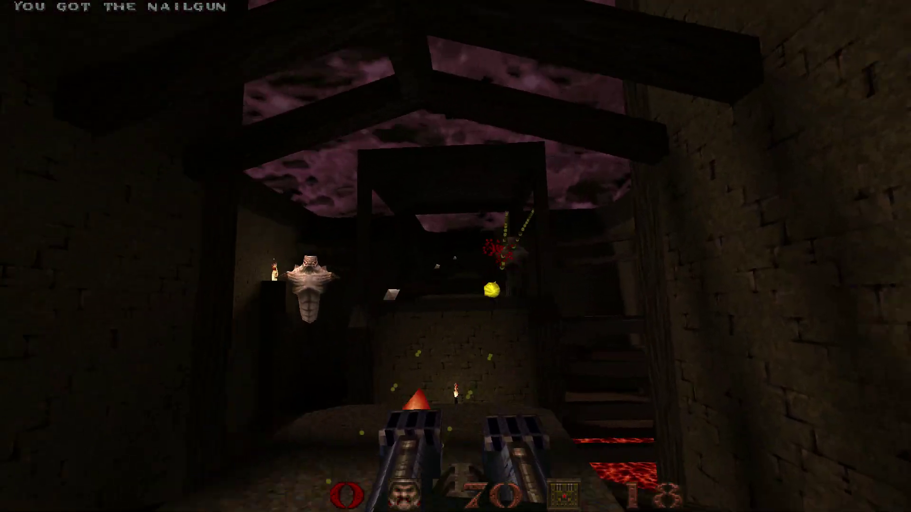
pyautogui.press('a')
pyautogui.press('d')
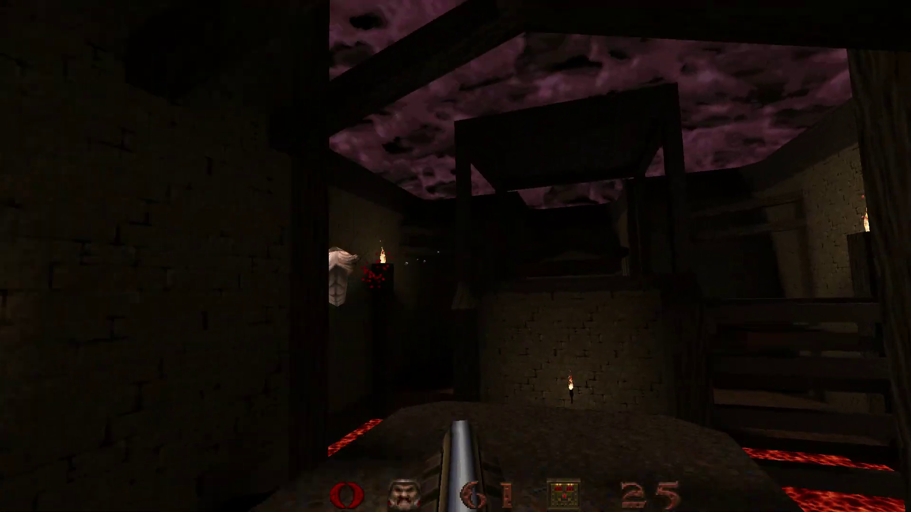
pyautogui.press('w')
pyautogui.press('s')
pyautogui.press('ctrl')
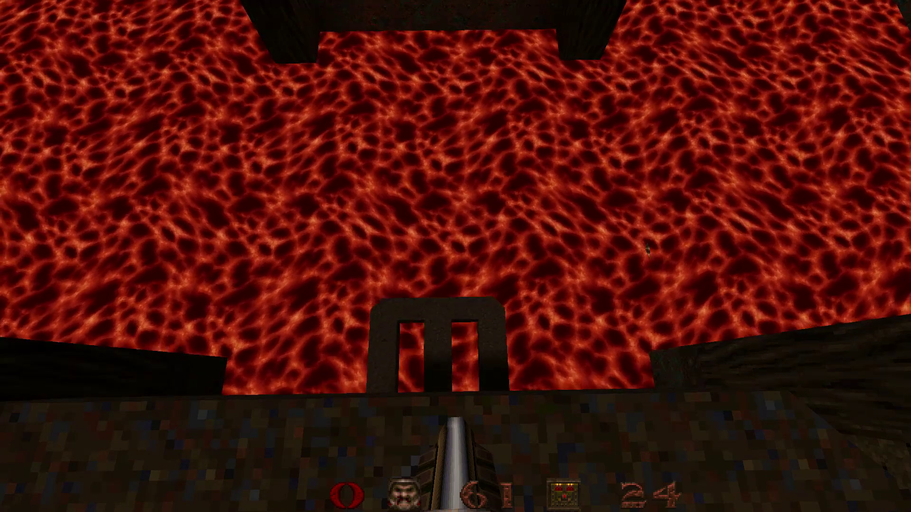
pyautogui.press('w')
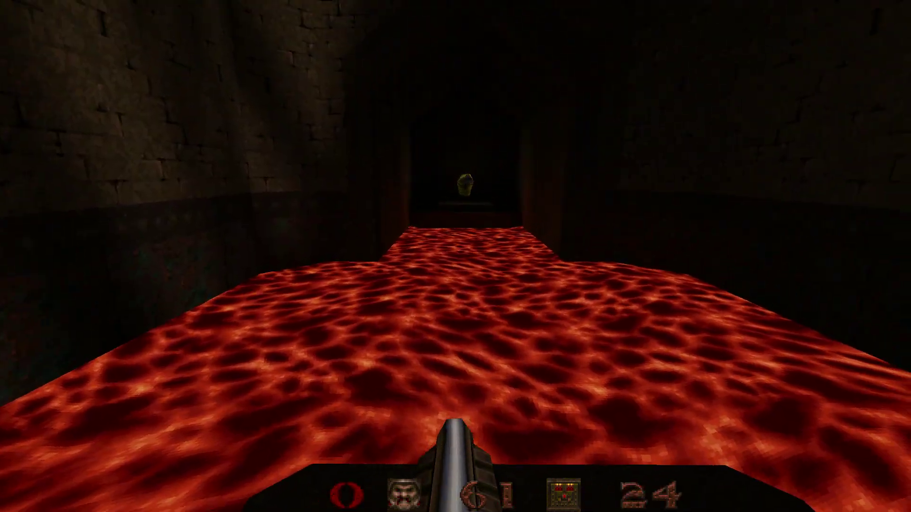
pyautogui.press('Up')
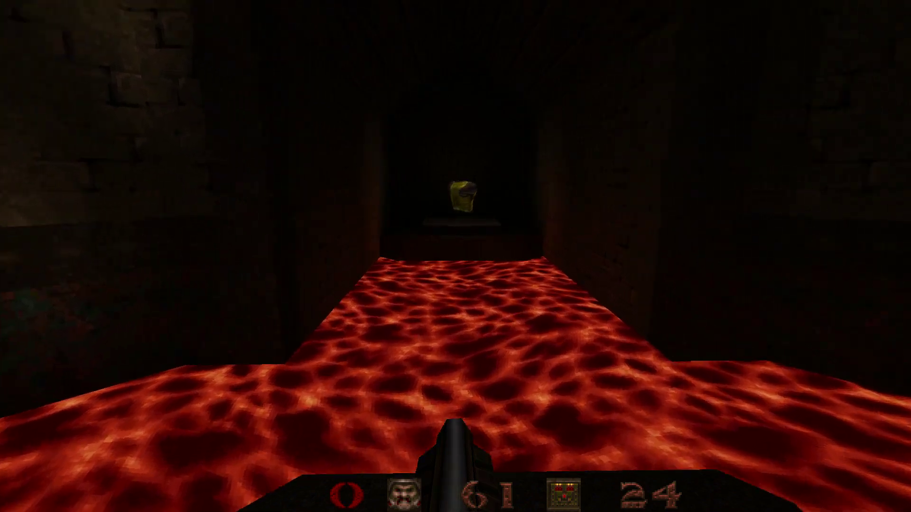
pyautogui.press('w')
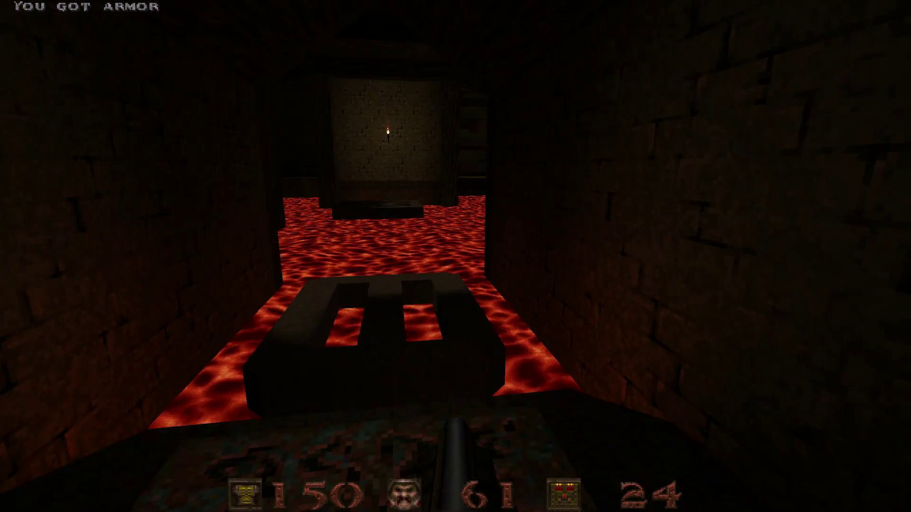
pyautogui.press('w')
pyautogui.press('Up')
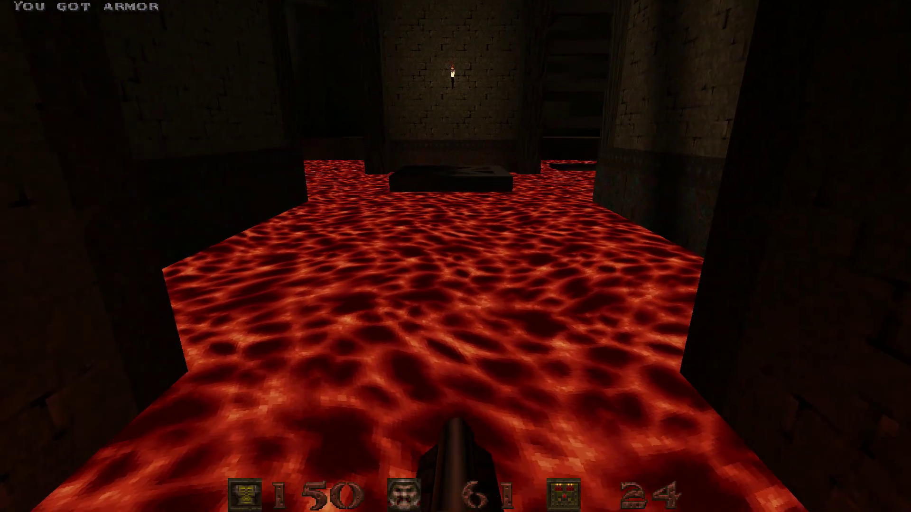
pyautogui.press('Up')
pyautogui.press('pageup')
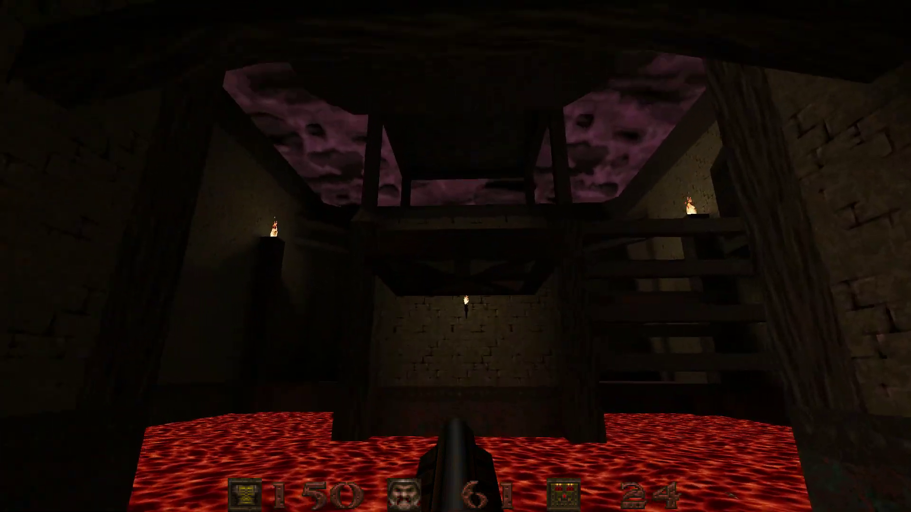
pyautogui.press('Up')
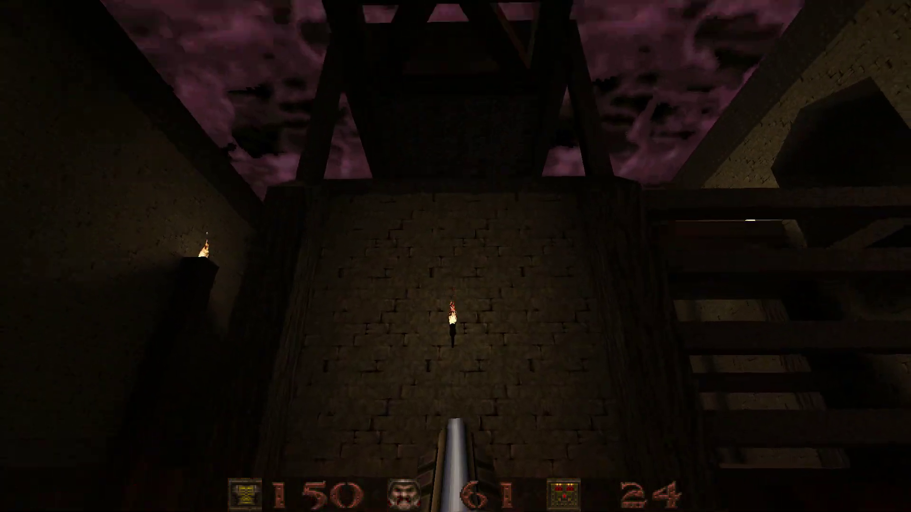
pyautogui.press('pageup')
pyautogui.press('pagedown')
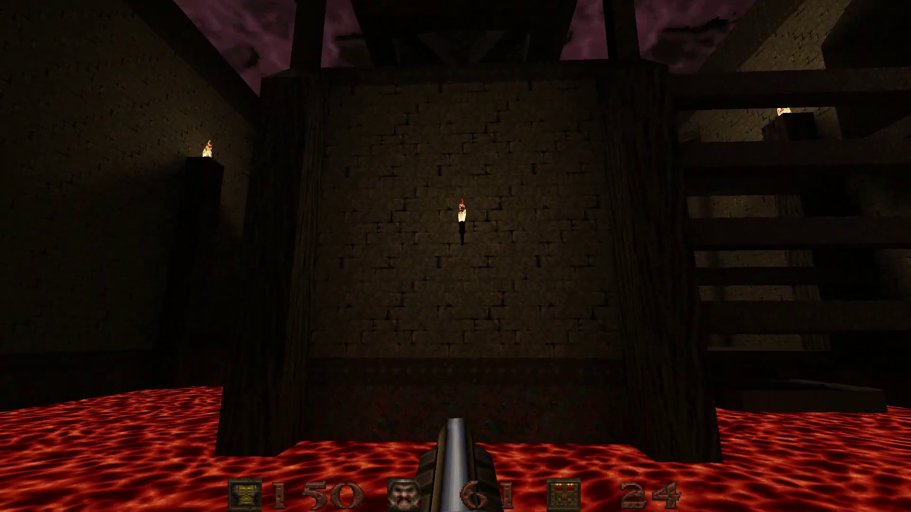
pyautogui.press('Down')
pyautogui.press('Left')
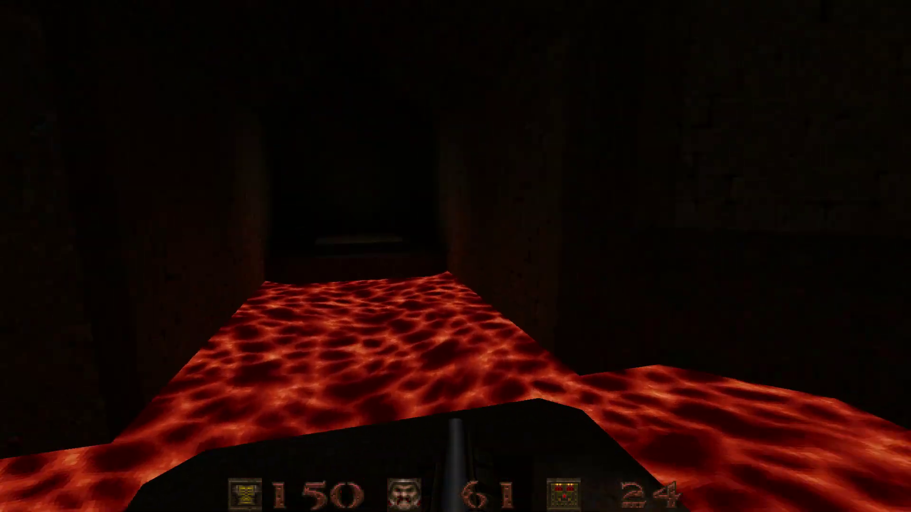
pyautogui.press('Right')
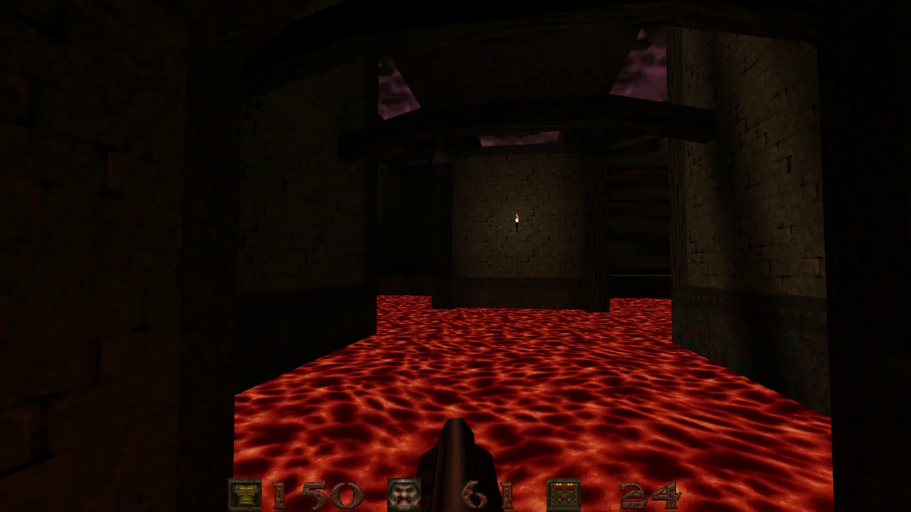
pyautogui.press('Right')
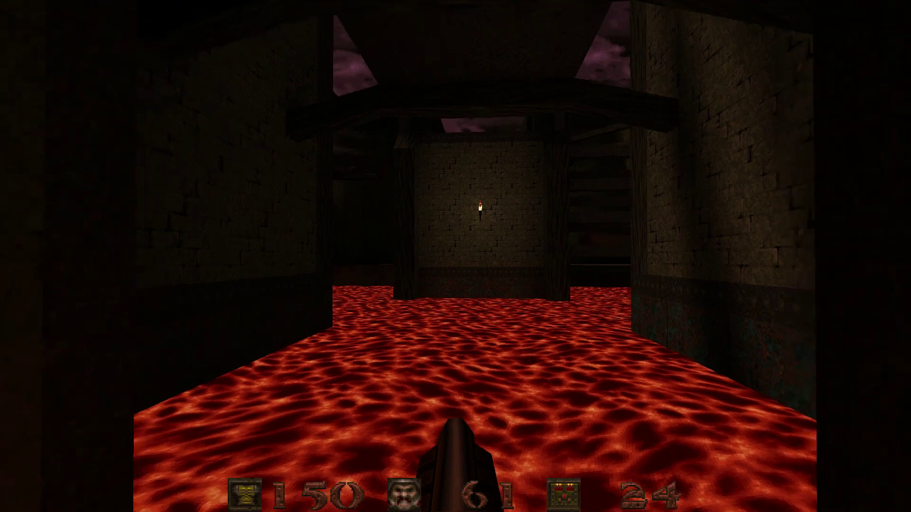
pyautogui.press('Up')
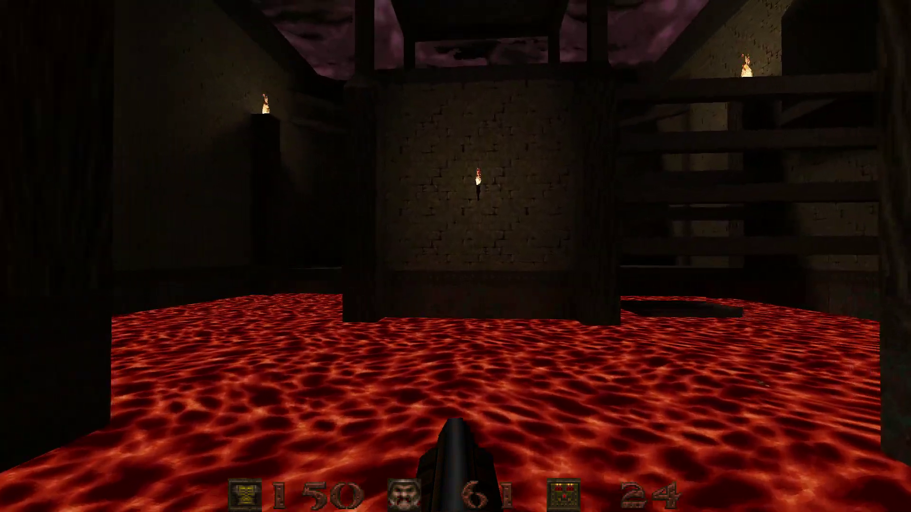
pyautogui.press('Left')
pyautogui.press('Up')
pyautogui.press('Left')
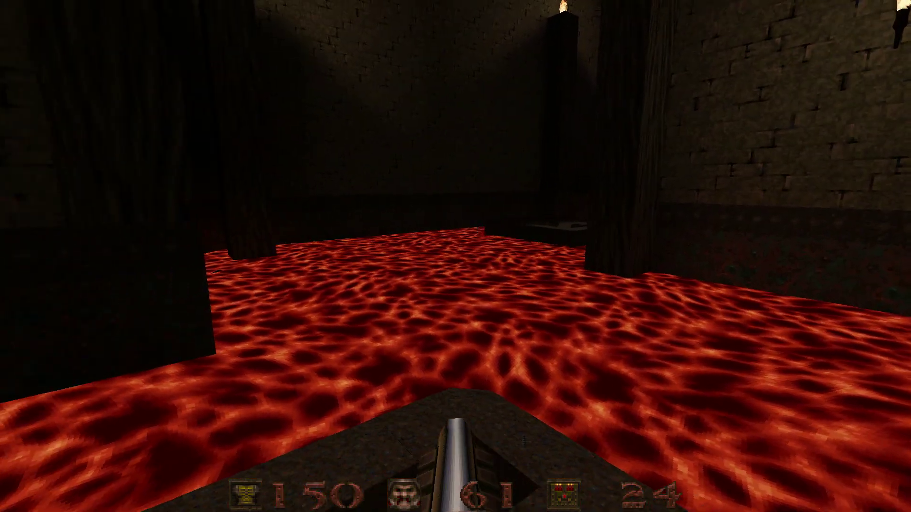
pyautogui.press('w')
pyautogui.press('space')
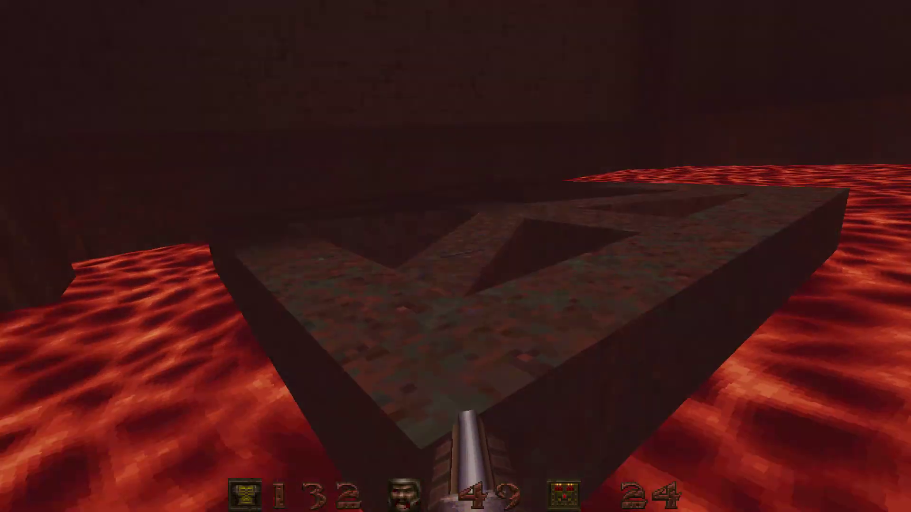
pyautogui.press('w')
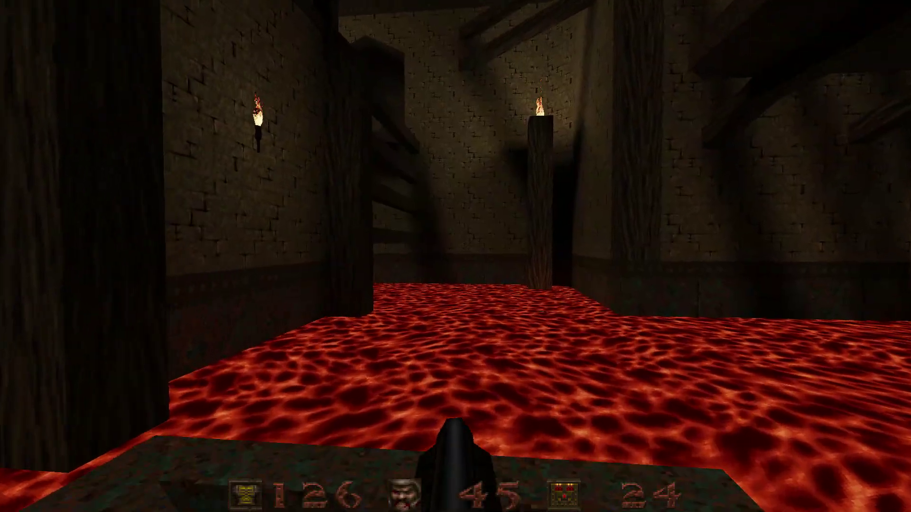
pyautogui.press('Left')
pyautogui.press('Up')
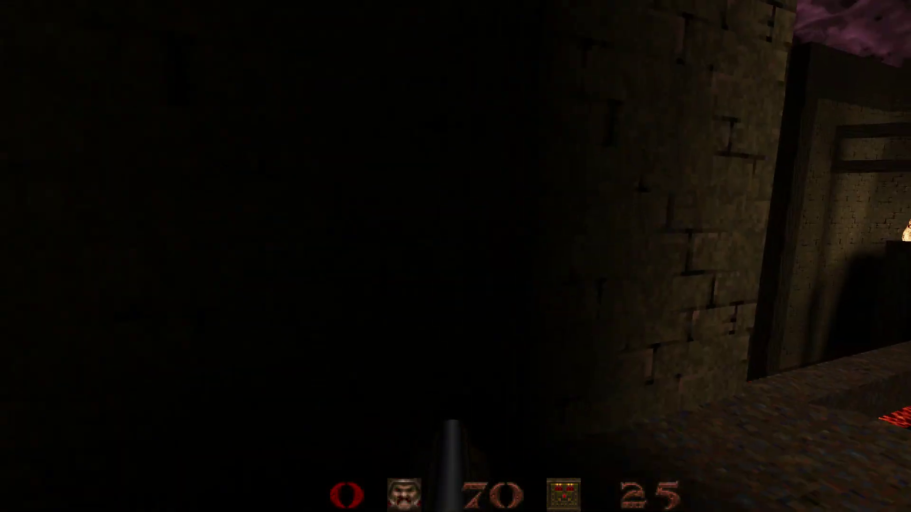
pyautogui.press('w')
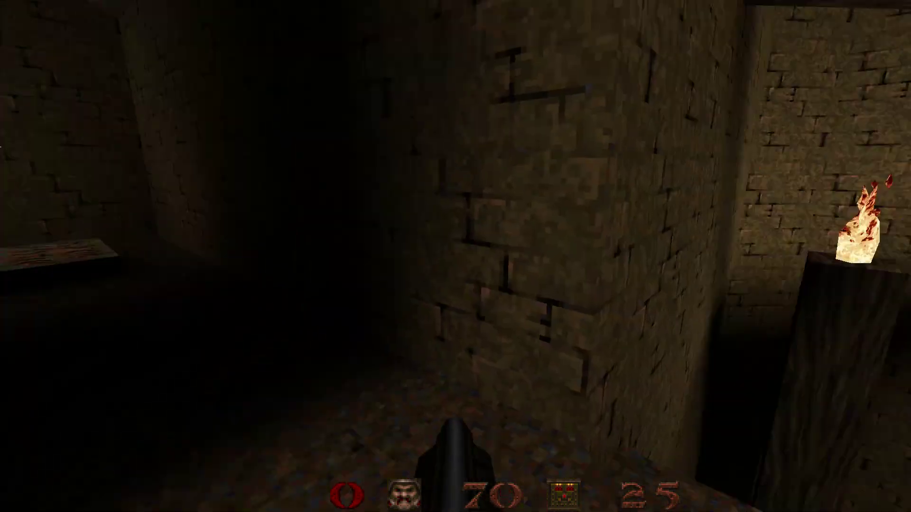
pyautogui.press('w')
pyautogui.press('w')
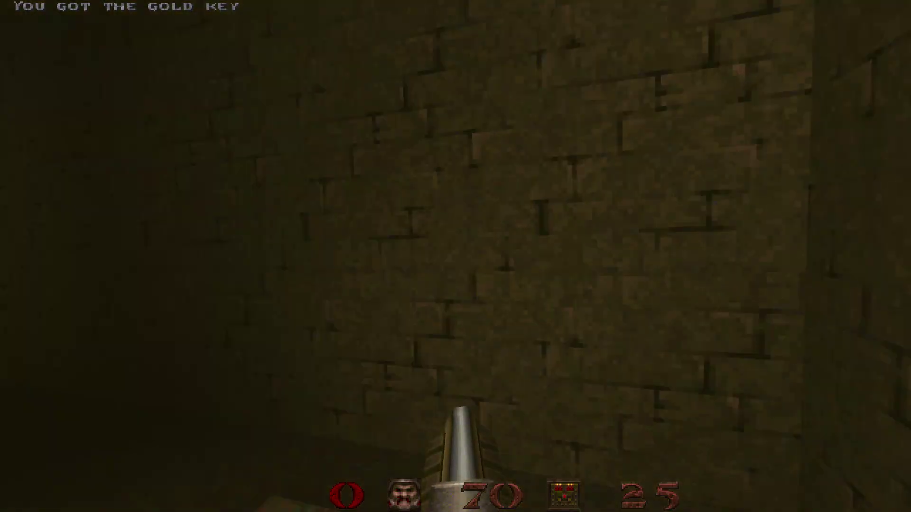
pyautogui.press('w')
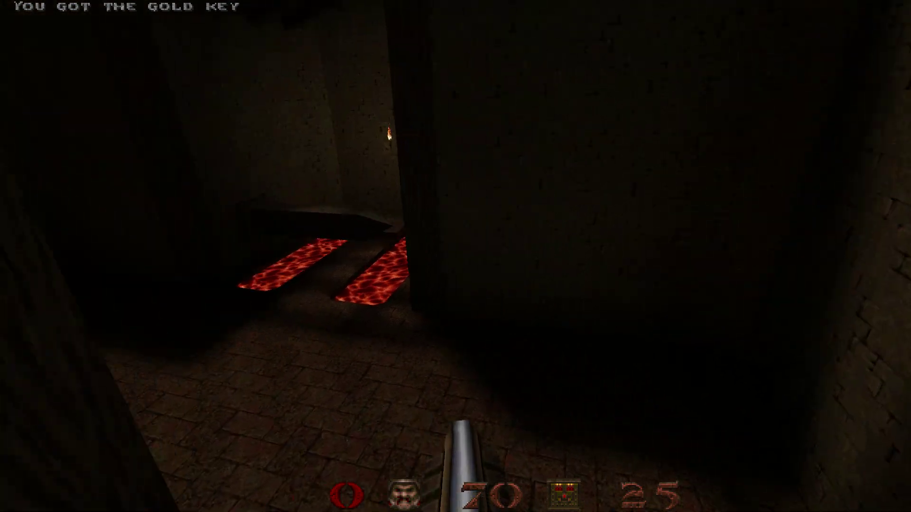
pyautogui.press('s')
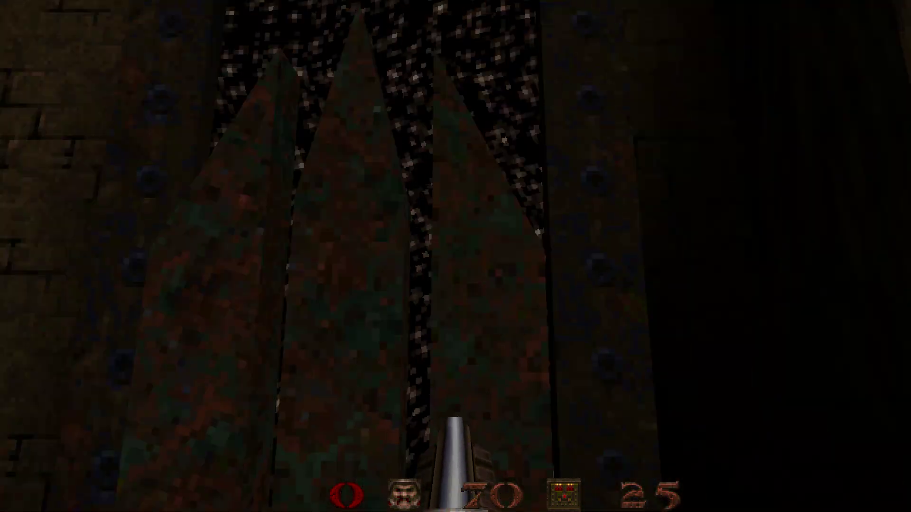
pyautogui.press('w')
pyautogui.press('s')
pyautogui.press('w')
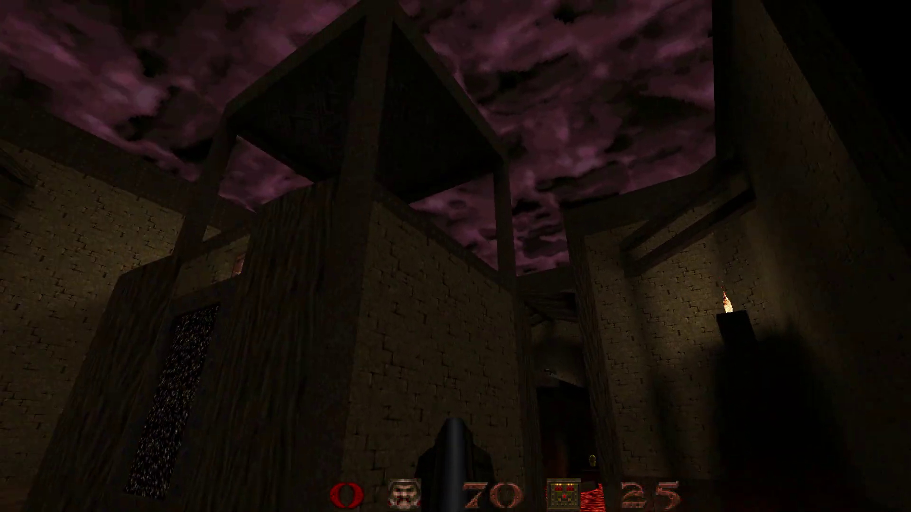
pyautogui.press('w')
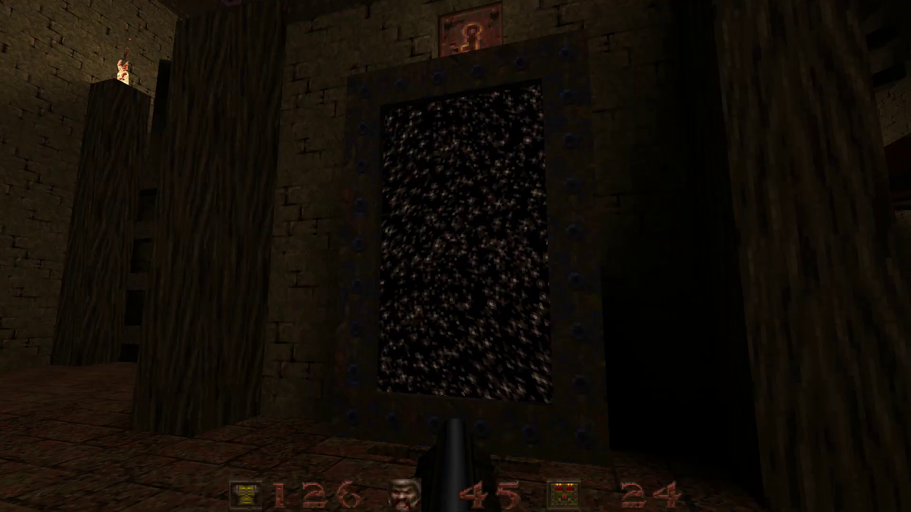
# Examine the trigger_once's target property and the properties of the func_train farther out on the lava
pyautogui.press('w')
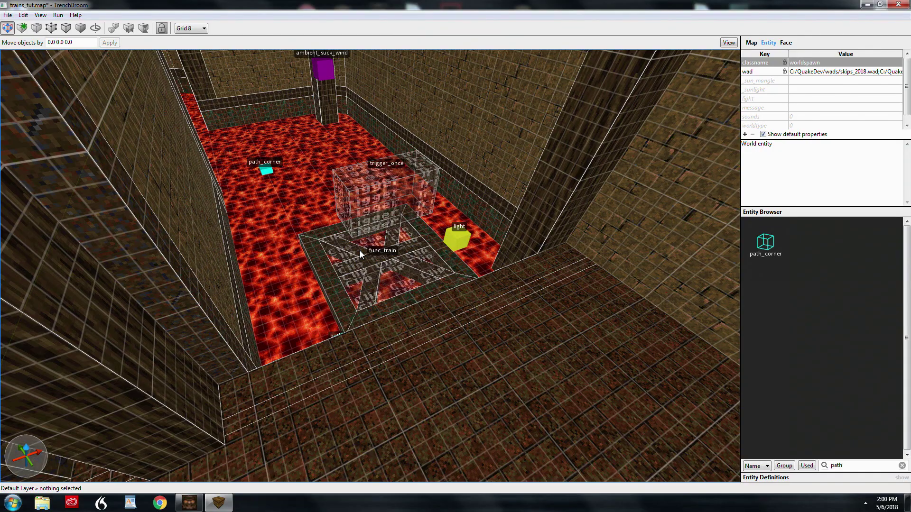
pyautogui.scroll(3, 360, 251)
pyautogui.click(368, 179)
pyautogui.moveTo(437, 199); pyautogui.dragTo(381, 172, button='right')
pyautogui.scroll(5, 382, 173)
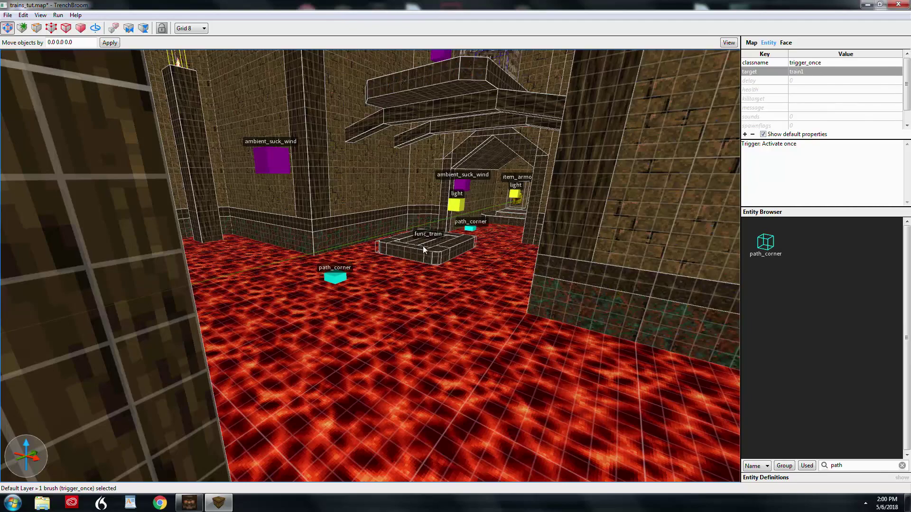
pyautogui.click(423, 246)
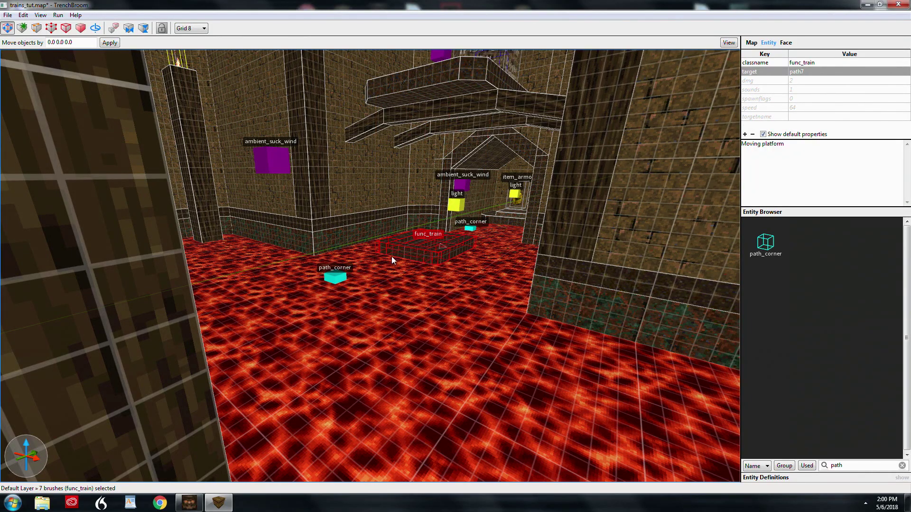
# Look over the other func_trains and compare the clip-textured func_train's targetname with the target of the trigger_once above it
pyautogui.moveTo(413, 265); pyautogui.dragTo(353, 267, button='right')
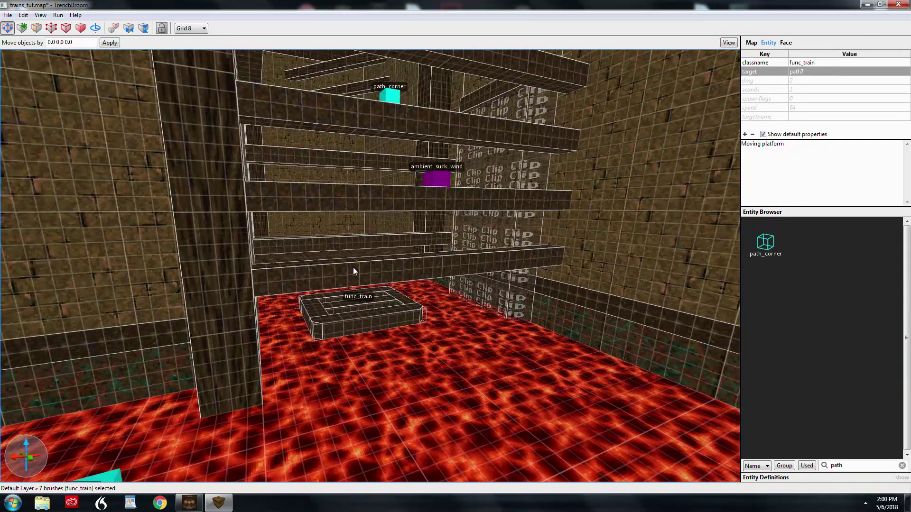
pyautogui.press('s')
pyautogui.moveTo(368, 306); pyautogui.dragTo(387, 291, button='right')
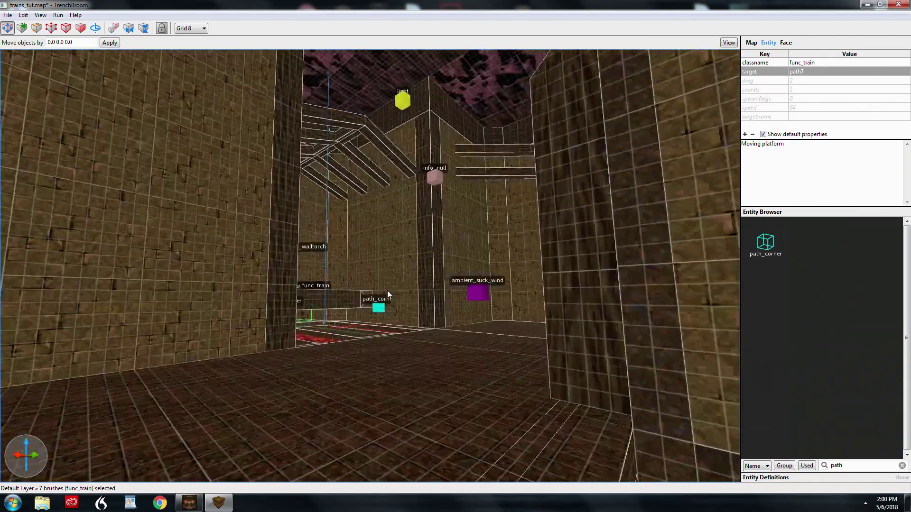
pyautogui.press('w')
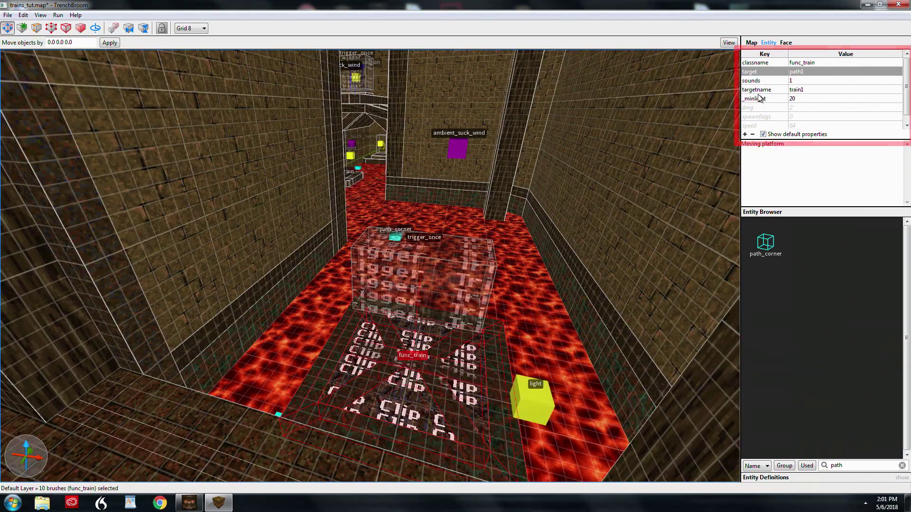
pyautogui.click(427, 276)
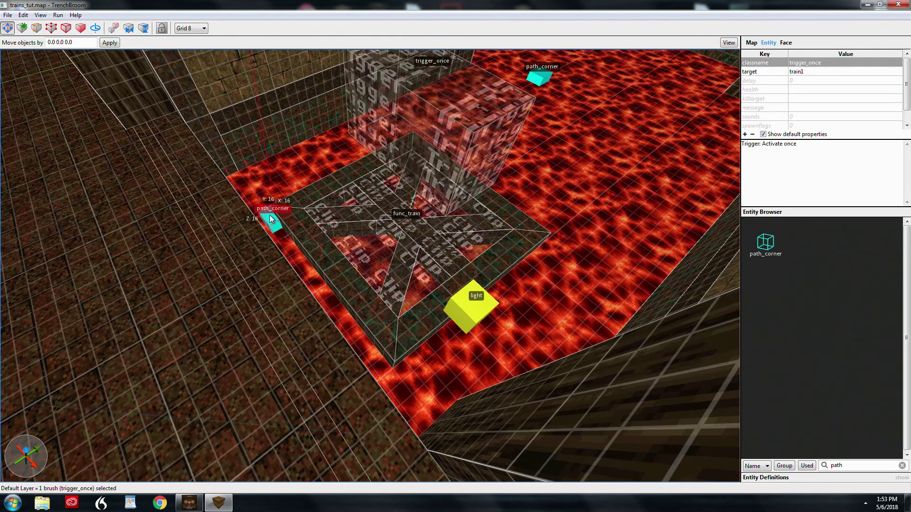
# Follow the clip-textured func_train's route from path1 to path3, examining the targetname and target properties of its path_corners
pyautogui.click(417, 187)
pyautogui.moveTo(392, 190); pyautogui.dragTo(382, 207, button='right')
pyautogui.click(351, 241)
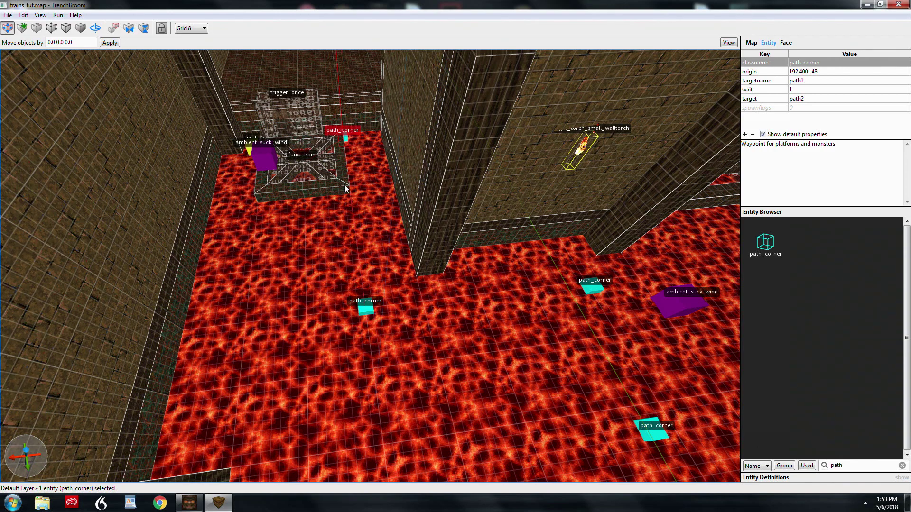
pyautogui.click(561, 313)
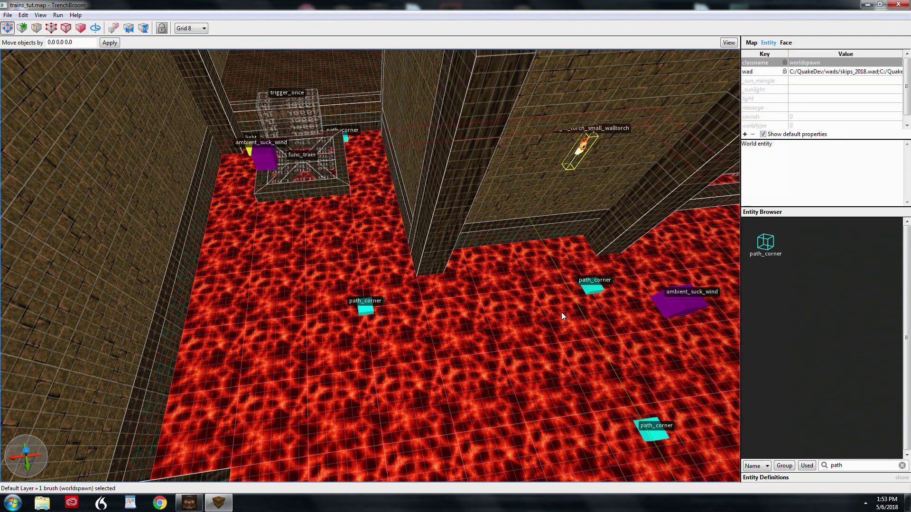
pyautogui.click(585, 292)
pyautogui.moveTo(562, 317); pyautogui.dragTo(600, 286, button='right')
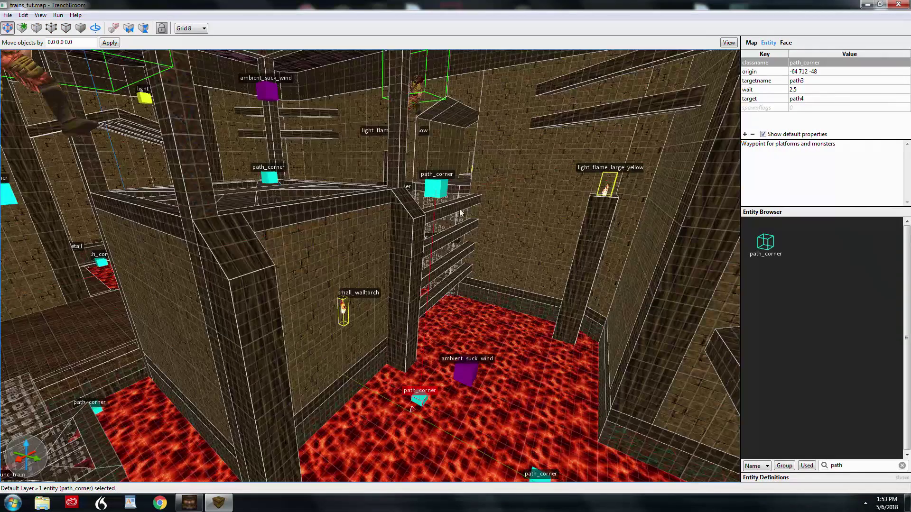
# Trace the upper part of the route through path4, path5 and path6 and back to path1, examining their link properties
pyautogui.click(442, 197)
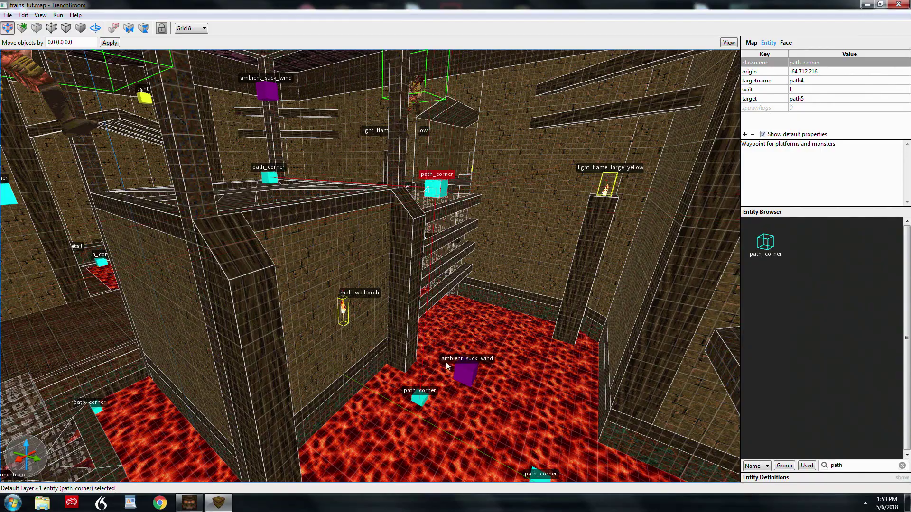
pyautogui.click(275, 178)
pyautogui.moveTo(274, 179); pyautogui.dragTo(331, 197, button='right')
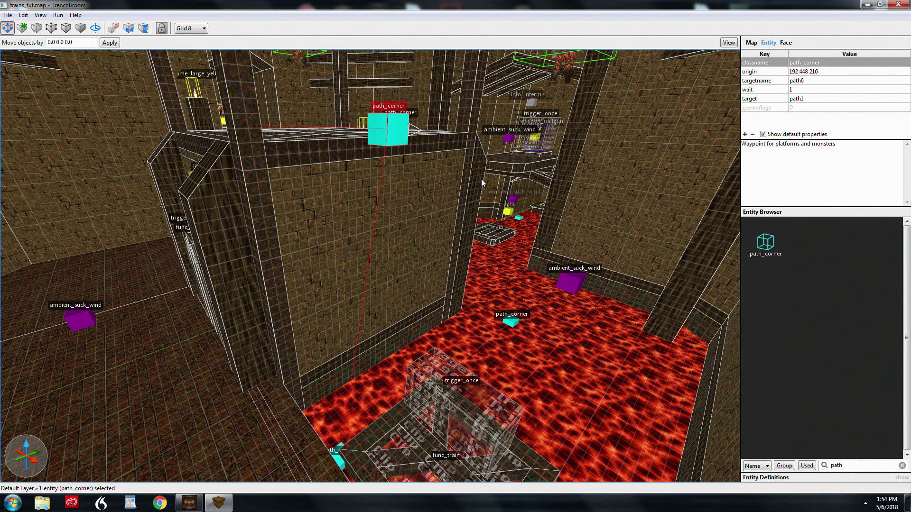
pyautogui.click(339, 454)
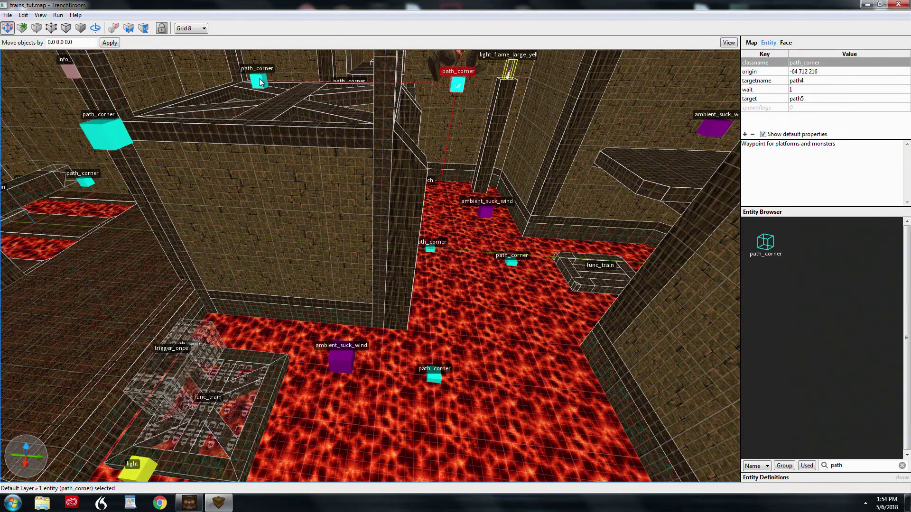
pyautogui.click(252, 83)
pyautogui.click(103, 134)
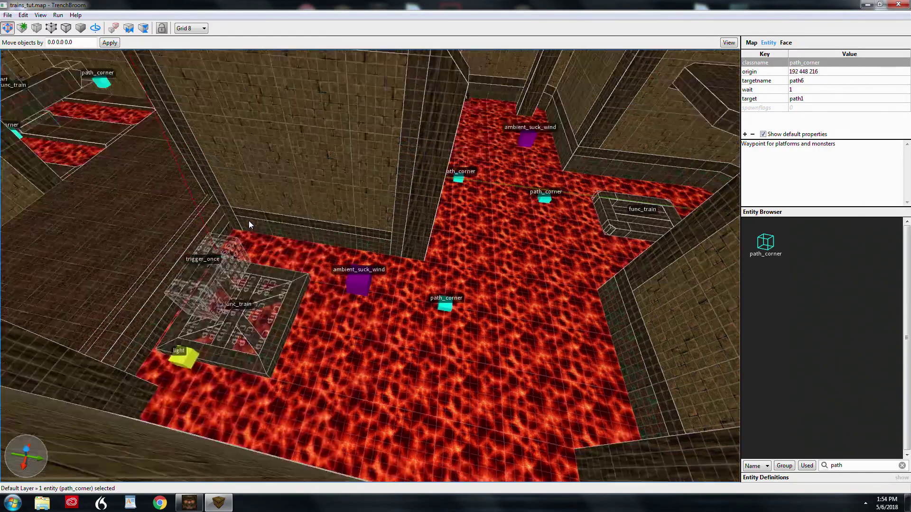
pyautogui.moveTo(249, 220); pyautogui.dragTo(205, 201, button='right')
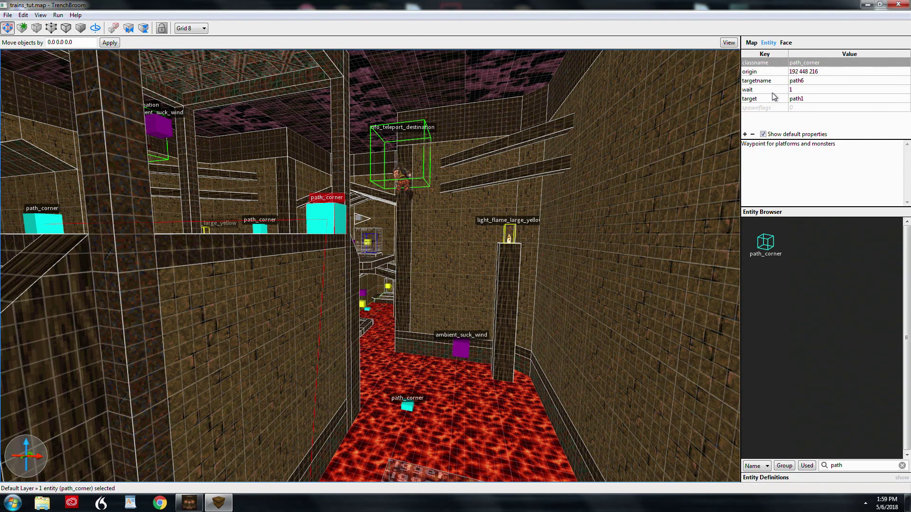
# Examine the wait values of the path6, path5, path3, path2 and path1 path_corners in turn
pyautogui.click(753, 91)
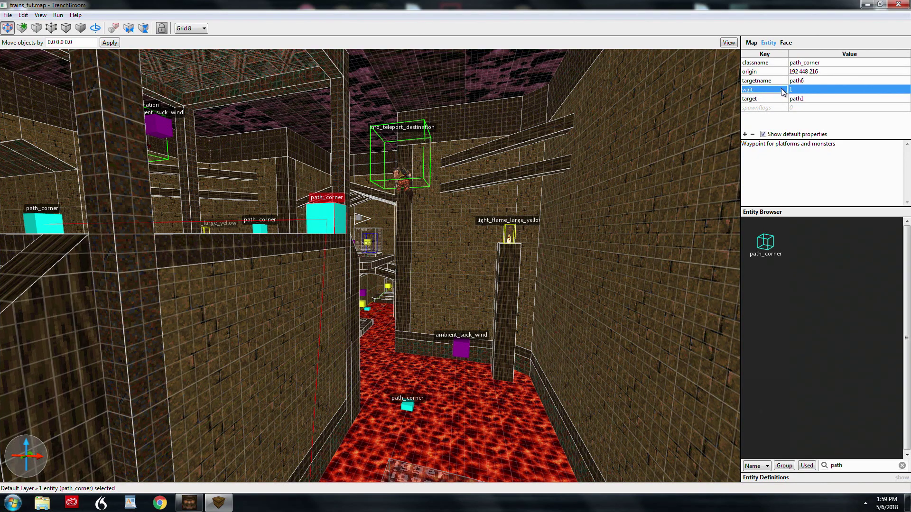
pyautogui.moveTo(416, 262); pyautogui.dragTo(341, 260, button='right')
pyautogui.click(229, 266)
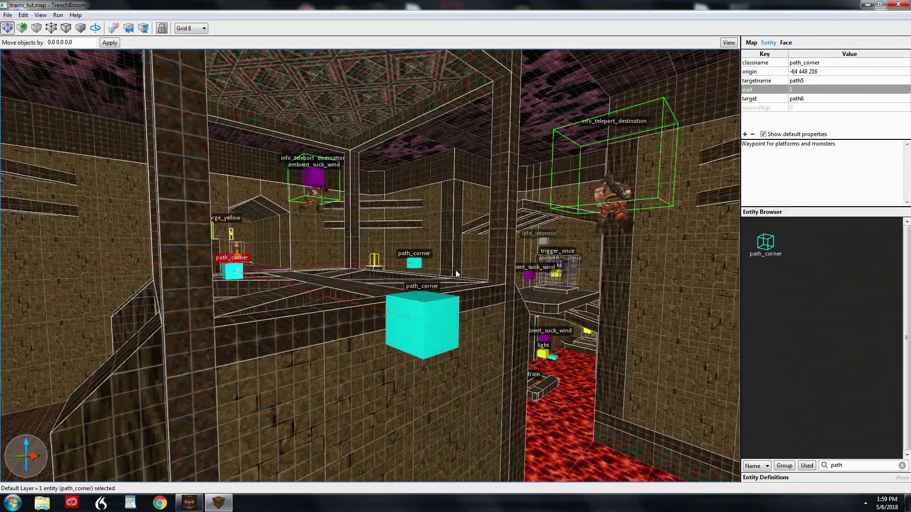
pyautogui.moveTo(229, 267); pyautogui.dragTo(461, 319, button='right')
pyautogui.click(380, 256)
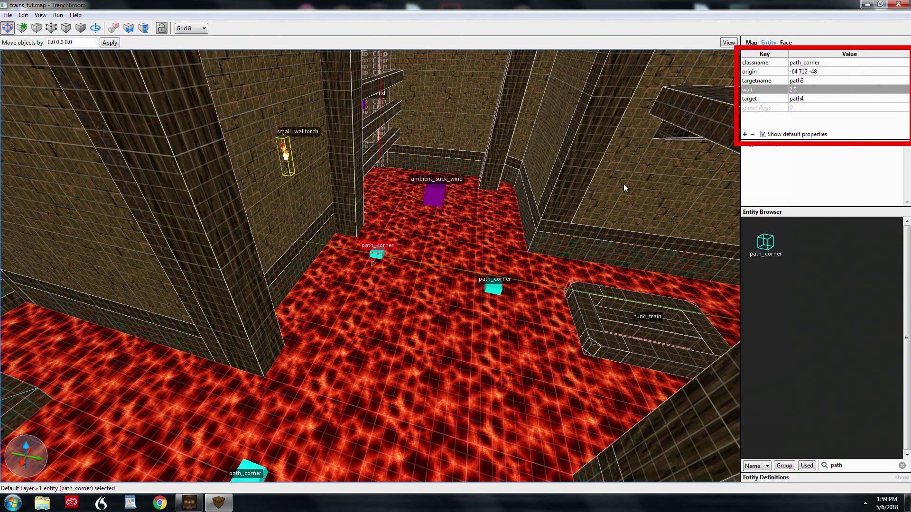
pyautogui.moveTo(624, 184); pyautogui.dragTo(503, 233, button='right')
pyautogui.click(243, 317)
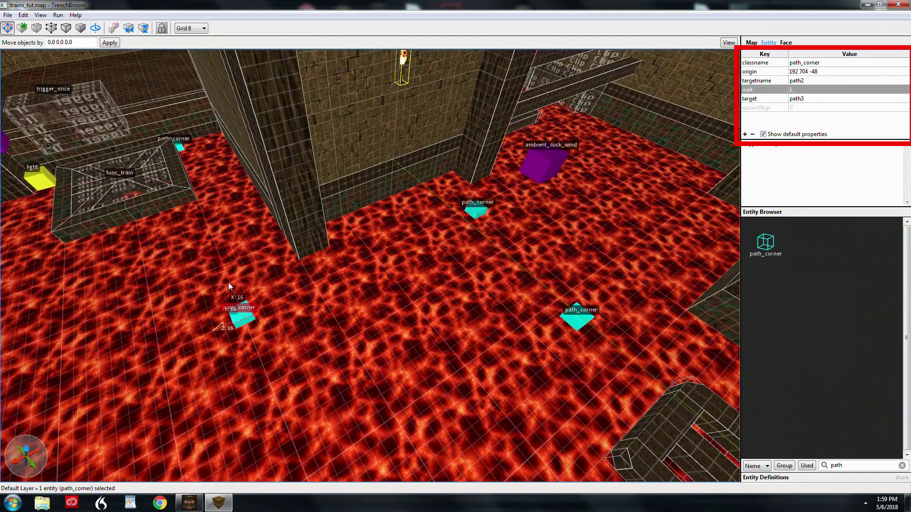
pyautogui.click(179, 149)
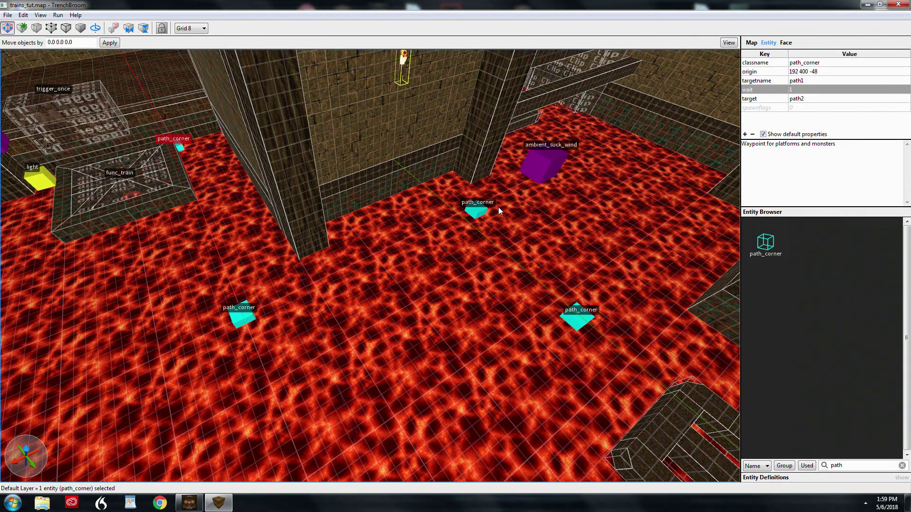
pyautogui.moveTo(498, 207); pyautogui.dragTo(462, 192, button='right')
pyautogui.press('s')
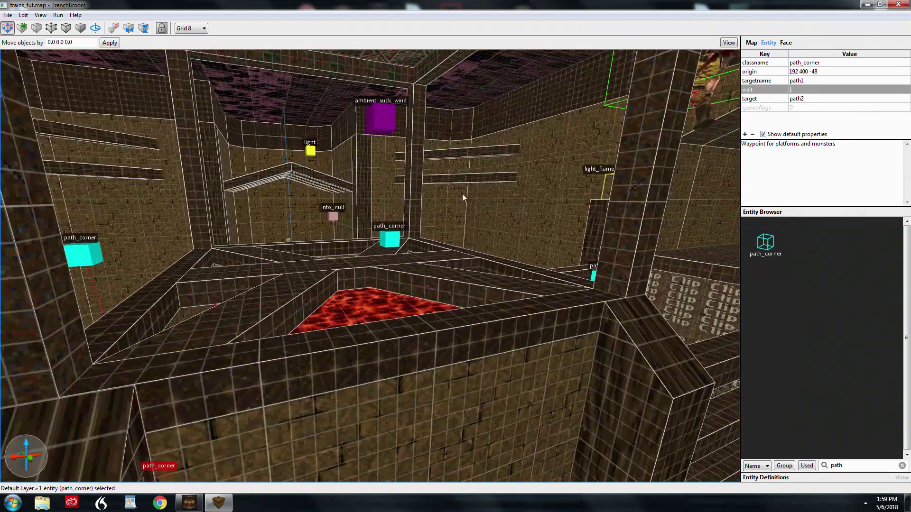
# Set the wait value of the path5 path_corner on the upper level to -1
pyautogui.click(397, 236)
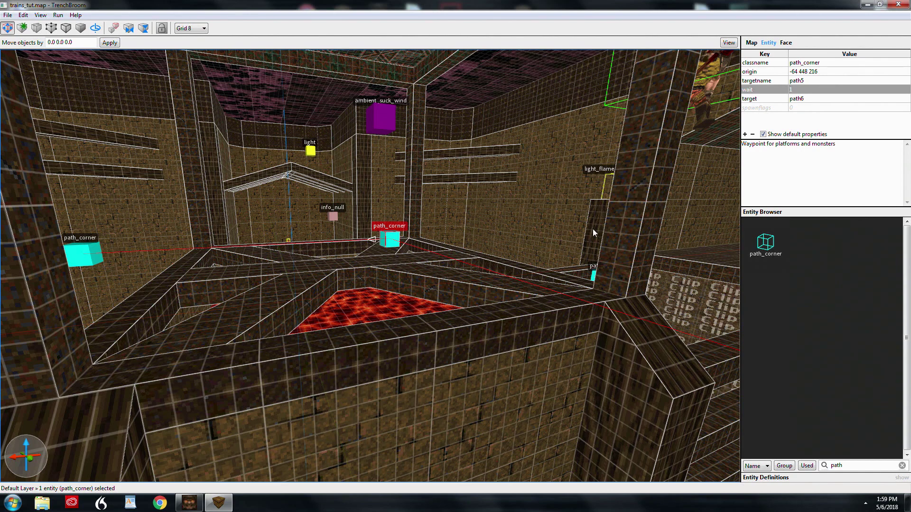
pyautogui.doubleClick(793, 88)
pyautogui.write('-1')
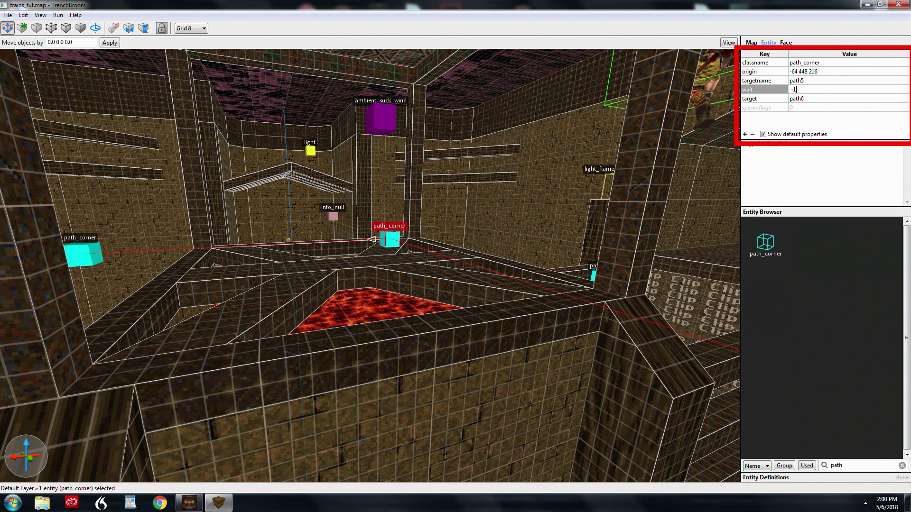
pyautogui.press('Return')
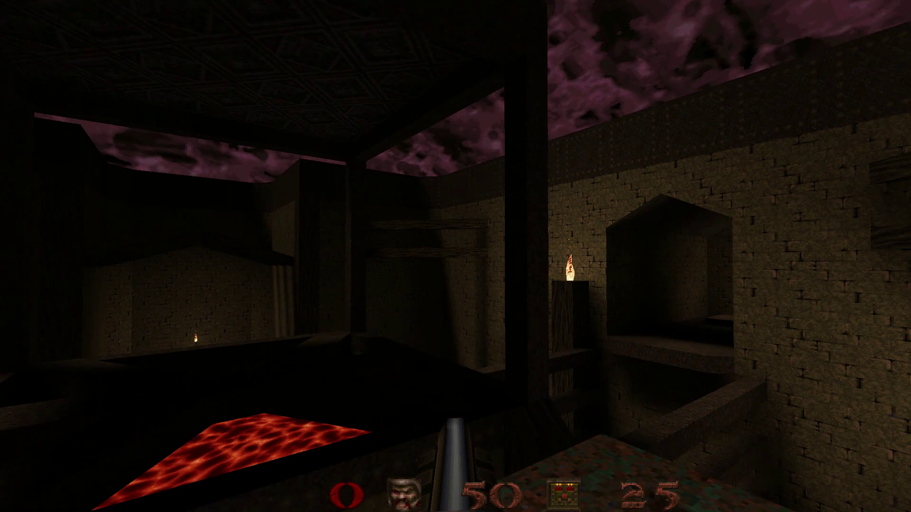
# Move the player around the train's upper route in Quake to check how the platform behaves
pyautogui.press('w')
pyautogui.press('a')
pyautogui.press('a')
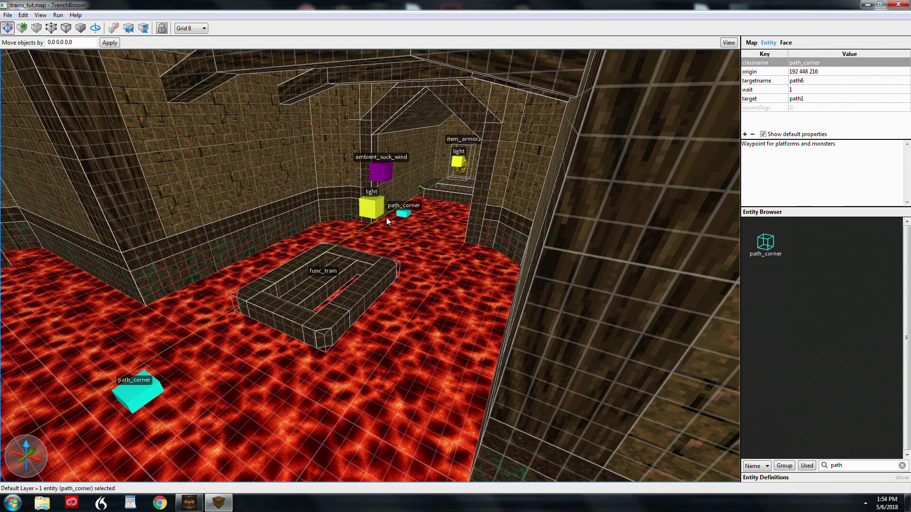
# Examine the path8 path_corner of the lava platform and the upper and lower path_corners of the vertical func_train
pyautogui.click(149, 383)
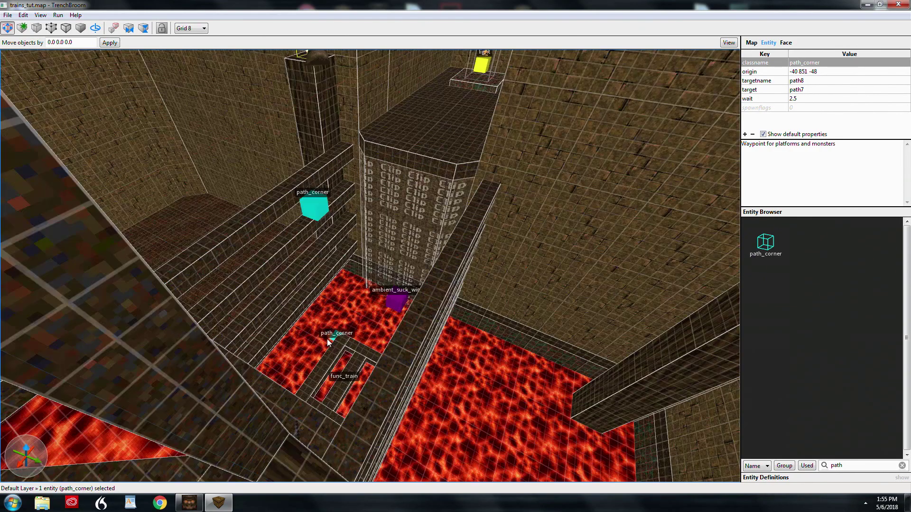
pyautogui.moveTo(330, 342); pyautogui.dragTo(314, 340, button='right')
pyautogui.scroll(3, 314, 340)
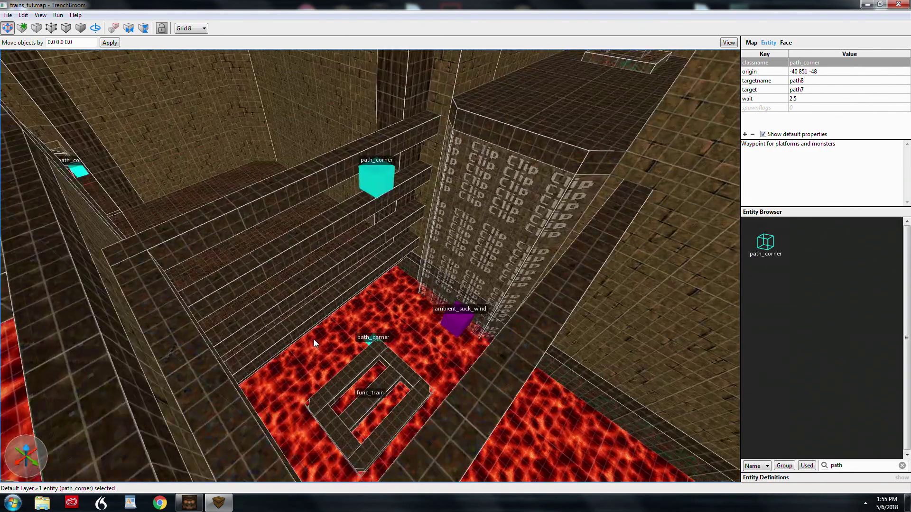
pyautogui.click(373, 181)
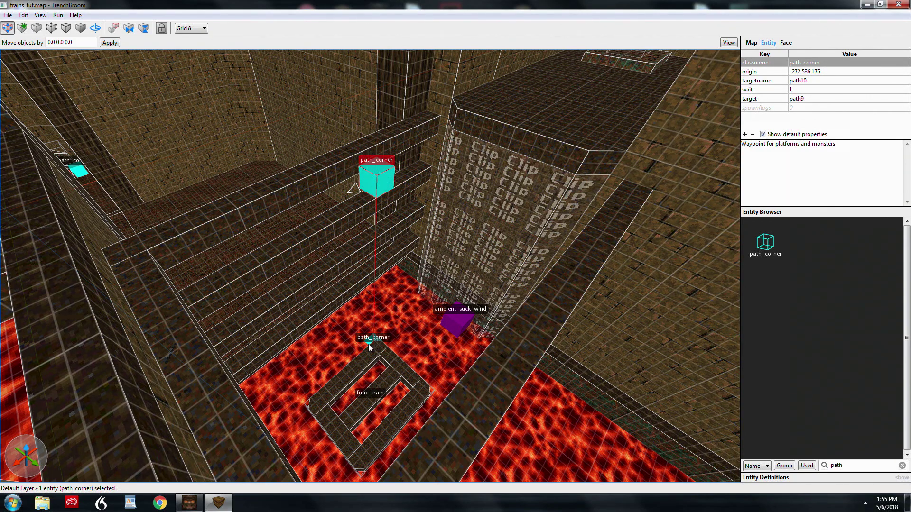
pyautogui.click(369, 340)
pyautogui.click(385, 185)
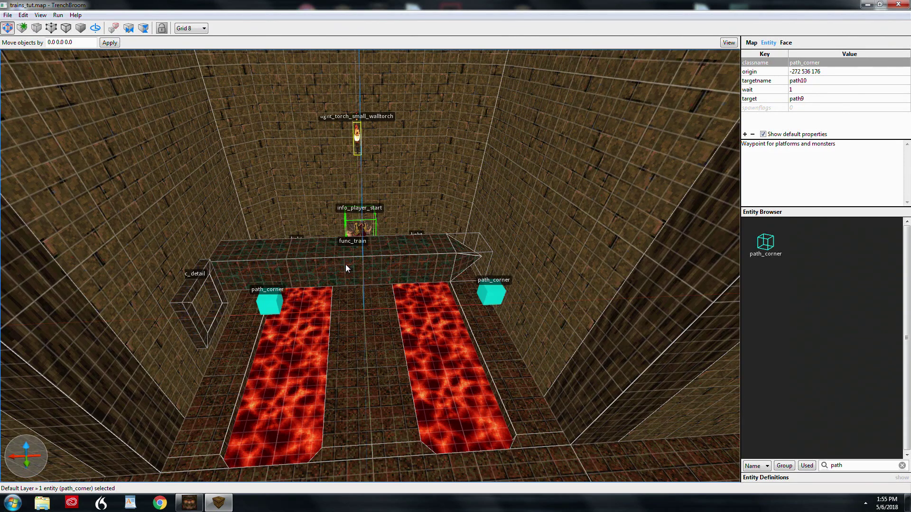
# Examine the speed, damage and target properties of the func_train near the player start, and its two path_corners
pyautogui.click(345, 268)
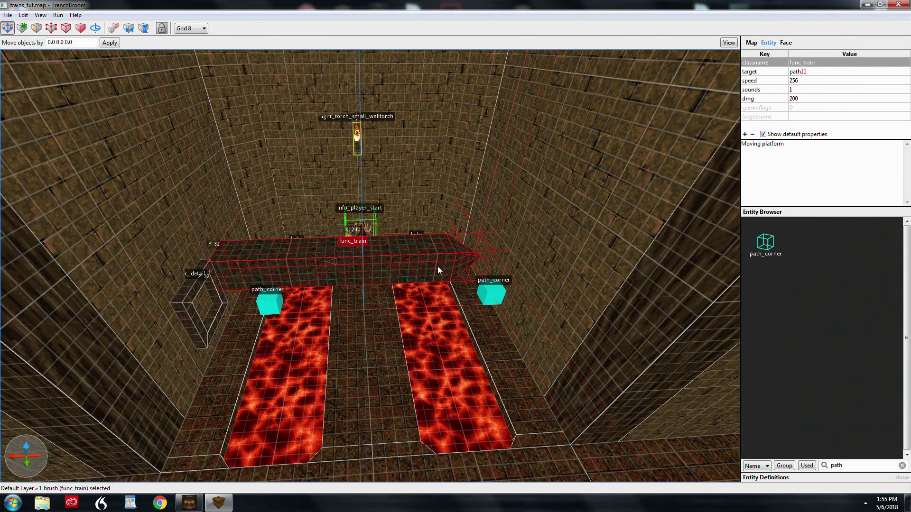
pyautogui.click(269, 304)
pyautogui.click(490, 300)
pyautogui.keyDown('alt'); pyautogui.moveTo(491, 299); pyautogui.dragTo(372, 332, button='right'); pyautogui.keyUp('alt')
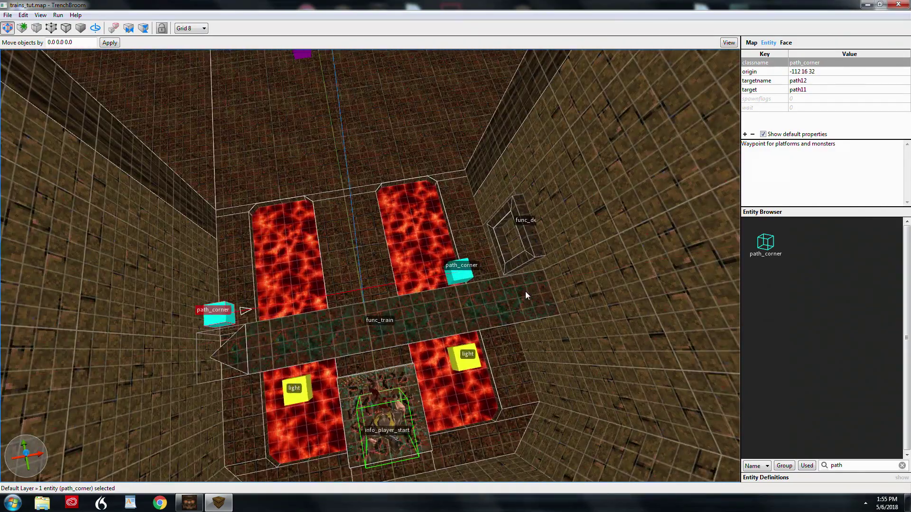
# Try moving the func_train near the player start toward the path_corners, and undo the move
pyautogui.moveTo(523, 308)
pyautogui.mouseDown()
pyautogui.moveTo(471, 273)
pyautogui.moveTo(503, 241)
pyautogui.mouseUp()
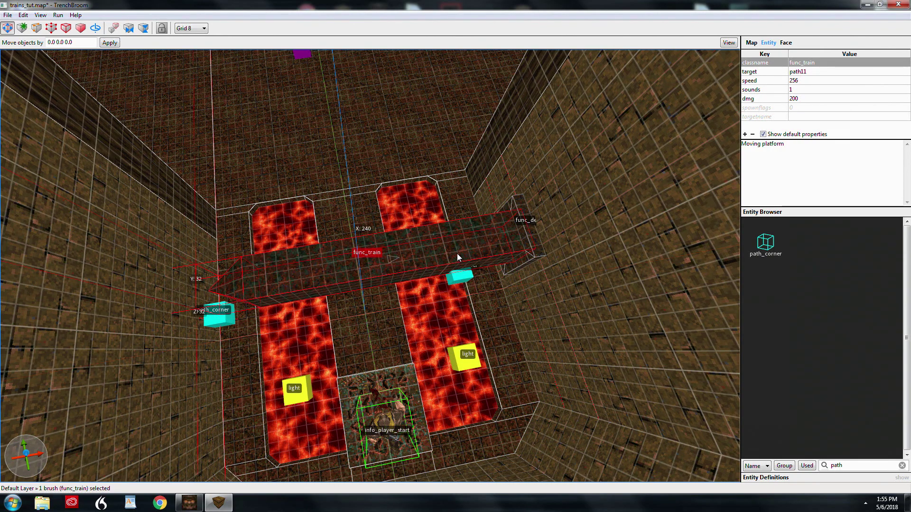
pyautogui.hotkey('ctrl', 'z')
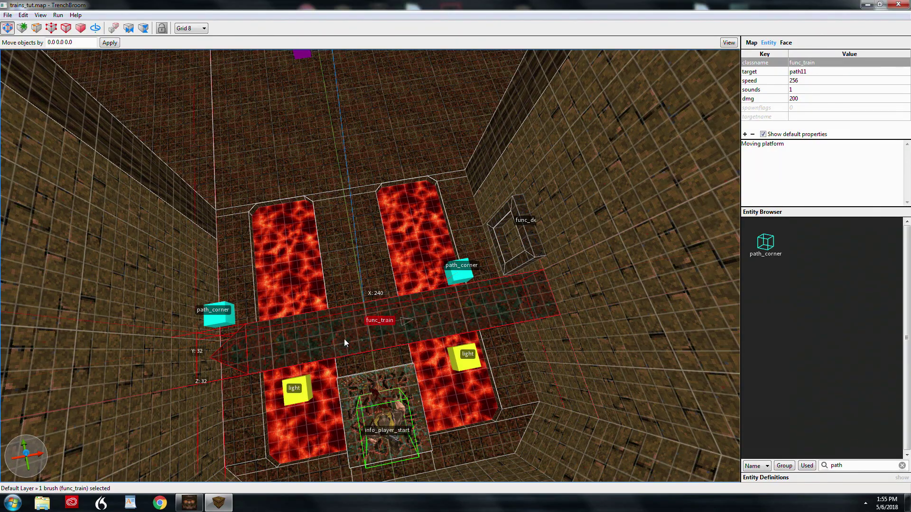
# Select the two lights over the lava beside the player start in turn to examine their properties
pyautogui.moveTo(454, 358); pyautogui.dragTo(464, 335, button='right')
pyautogui.scroll(-3, 463, 335)
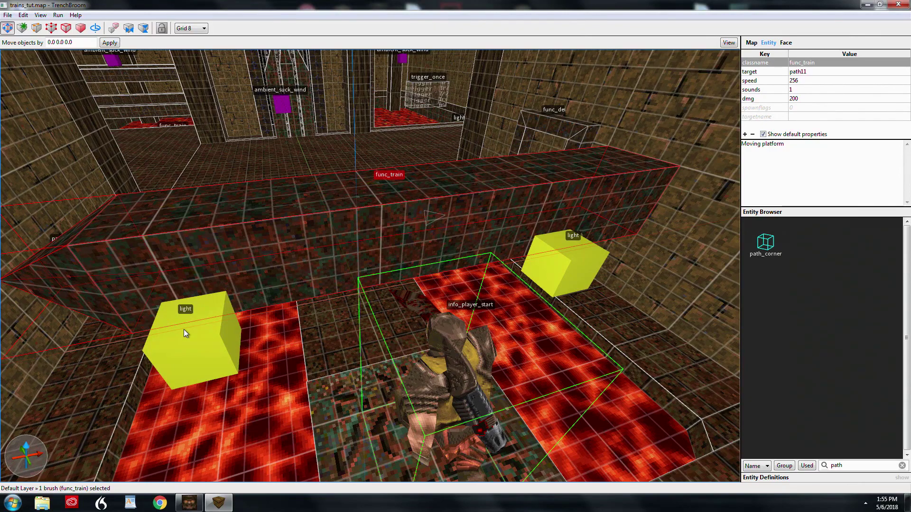
pyautogui.click(184, 329)
pyautogui.click(568, 263)
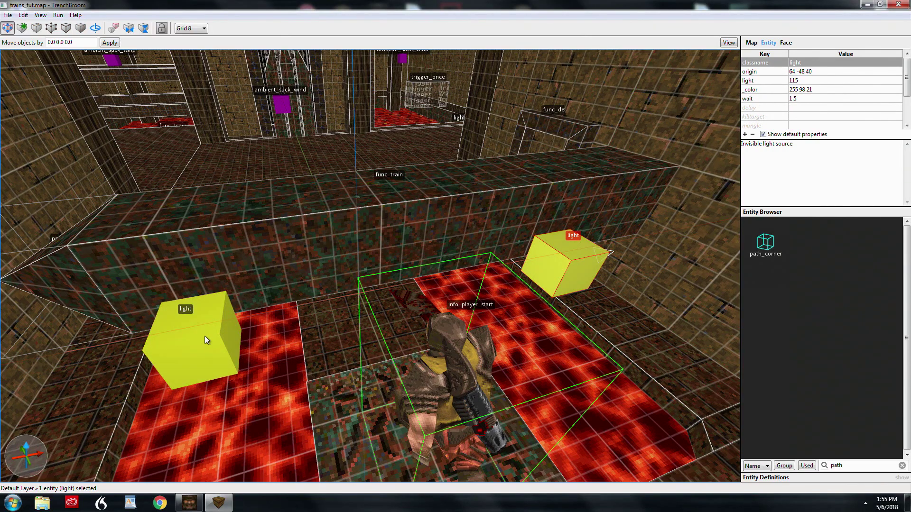
# Compare the properties of the two lights on either side of the lava in front of the player start
pyautogui.click(195, 340)
pyautogui.click(570, 272)
pyautogui.click(227, 311)
pyautogui.click(548, 260)
pyautogui.moveTo(306, 293); pyautogui.dragTo(547, 34, button='right')
pyautogui.press('a')
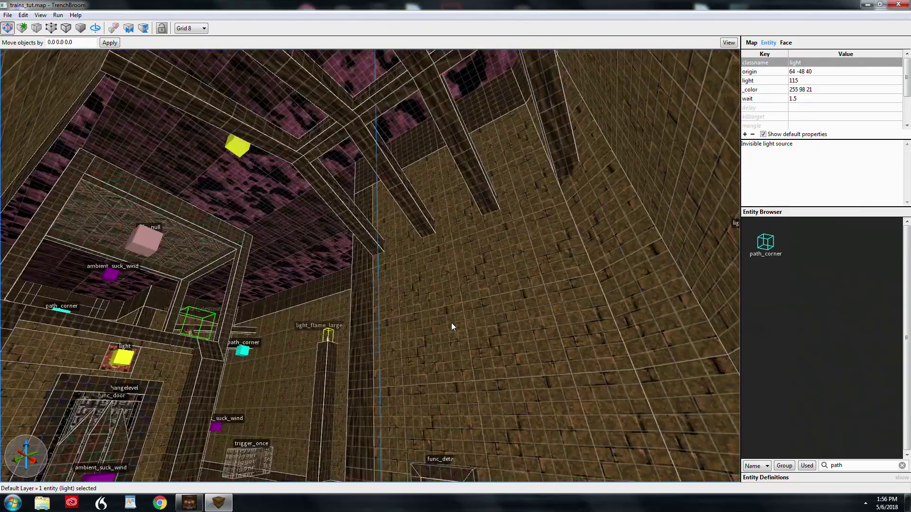
pyautogui.moveTo(451, 323)
pyautogui.mouseDown(button='right')
pyautogui.moveTo(443, 354)
pyautogui.moveTo(452, 307)
pyautogui.mouseUp(button='right')
# Try moving the func_train in front of the player start to another position, and undo the move
pyautogui.click(460, 298)
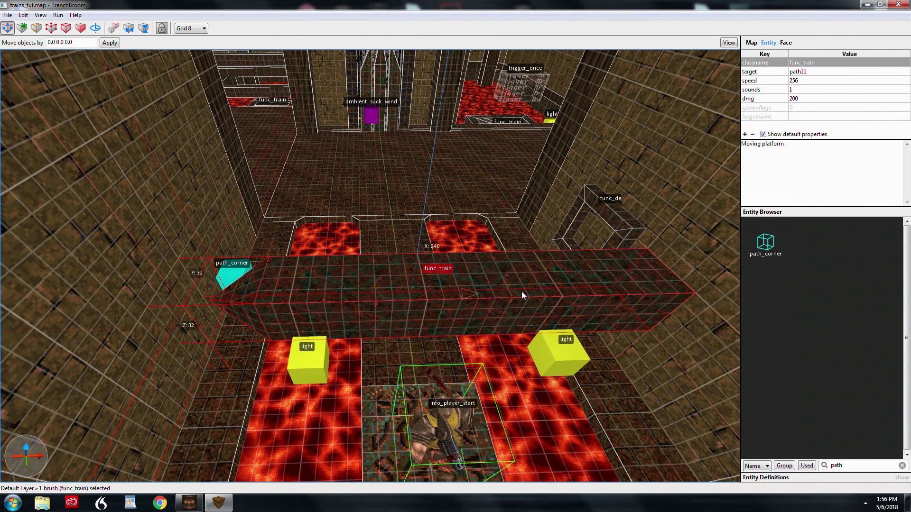
pyautogui.moveTo(521, 292)
pyautogui.mouseDown()
pyautogui.moveTo(474, 217)
pyautogui.moveTo(436, 113)
pyautogui.moveTo(471, 114)
pyautogui.moveTo(432, 119)
pyautogui.moveTo(476, 122)
pyautogui.mouseUp()
pyautogui.hotkey('ctrl', 'z')
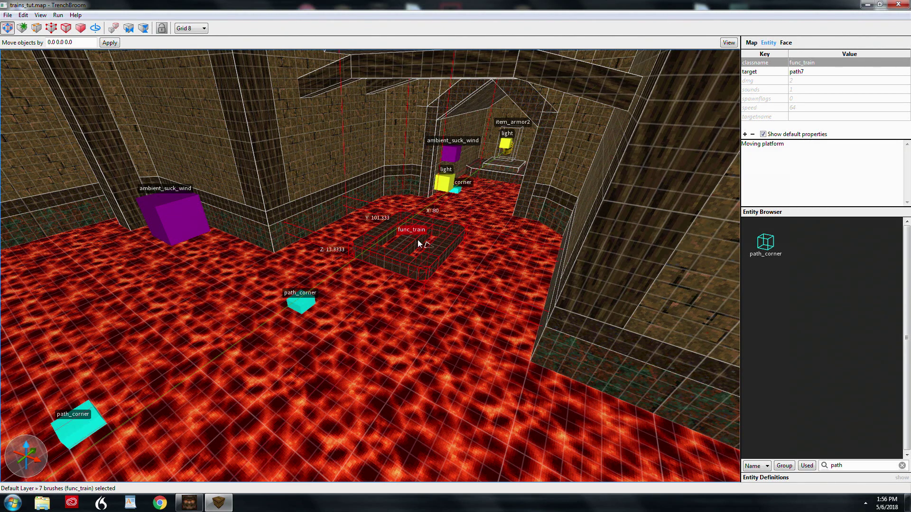
# Examine the light by the lava platform's far path_corner, and select the func_train near the player start
pyautogui.click(444, 184)
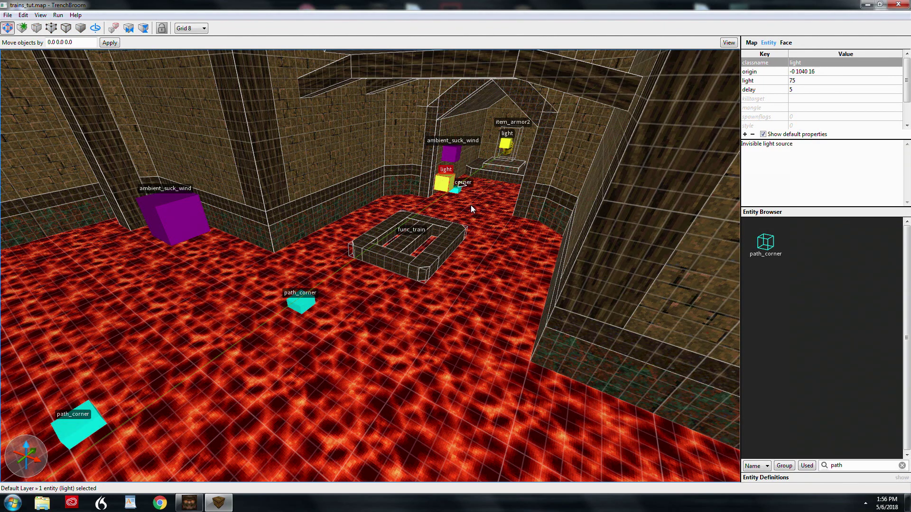
pyautogui.moveTo(459, 222); pyautogui.dragTo(326, 272, button='right')
pyautogui.press('Escape')
pyautogui.scroll(5, 444, 241)
pyautogui.scroll(-8, 498, 255)
pyautogui.scroll(5, 517, 238)
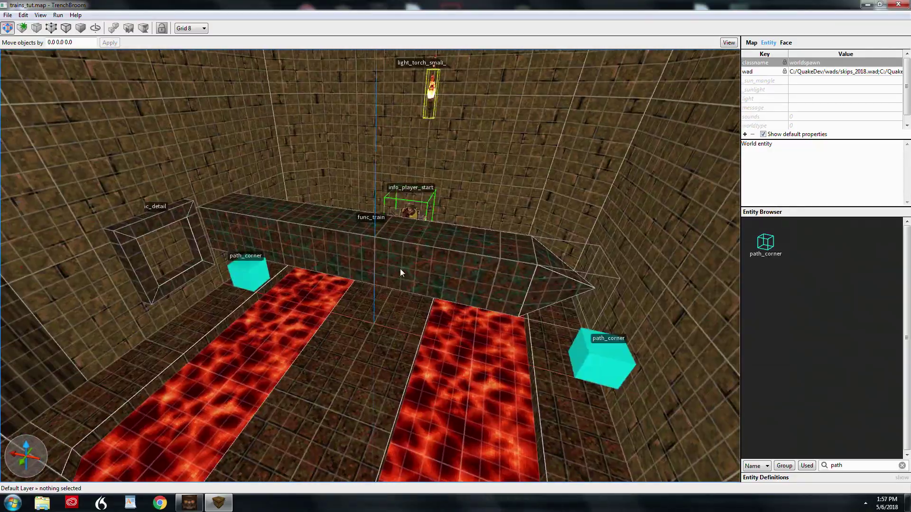
pyautogui.click(400, 269)
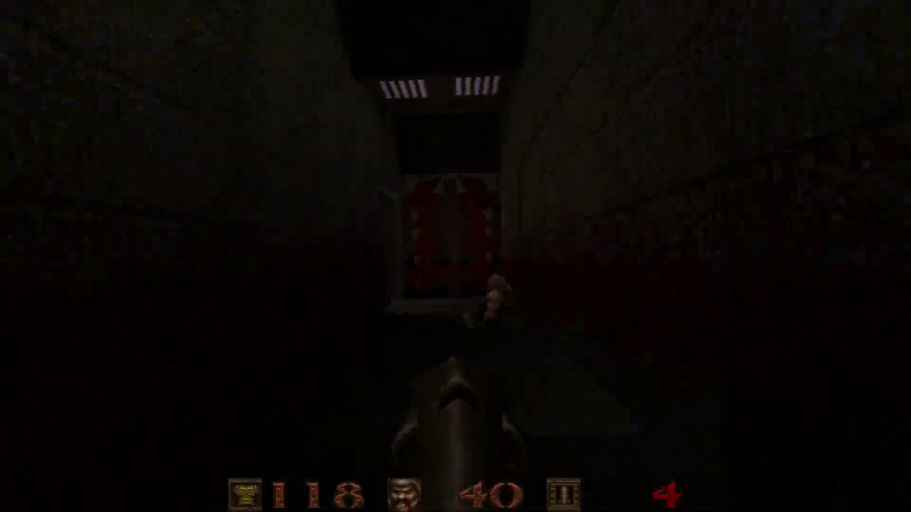
pyautogui.press('s')
pyautogui.click(456, 257)
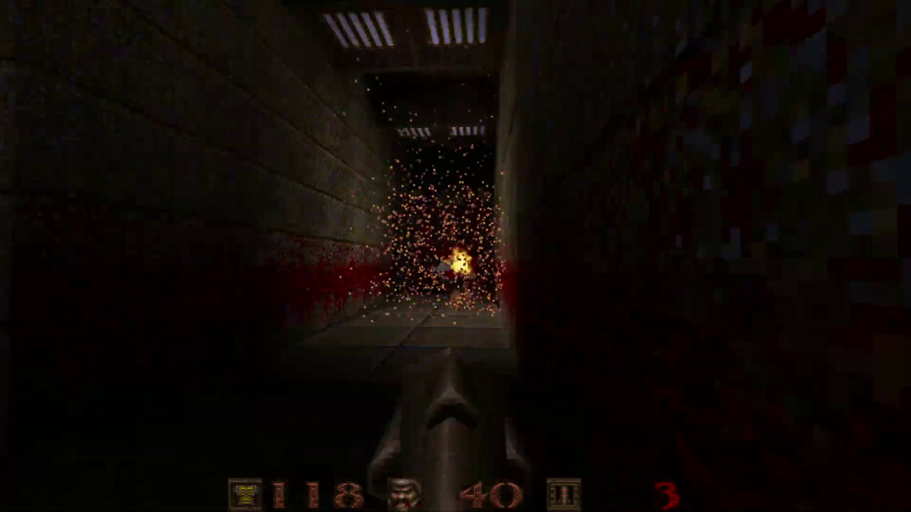
pyautogui.click(456, 257)
pyautogui.press('w')
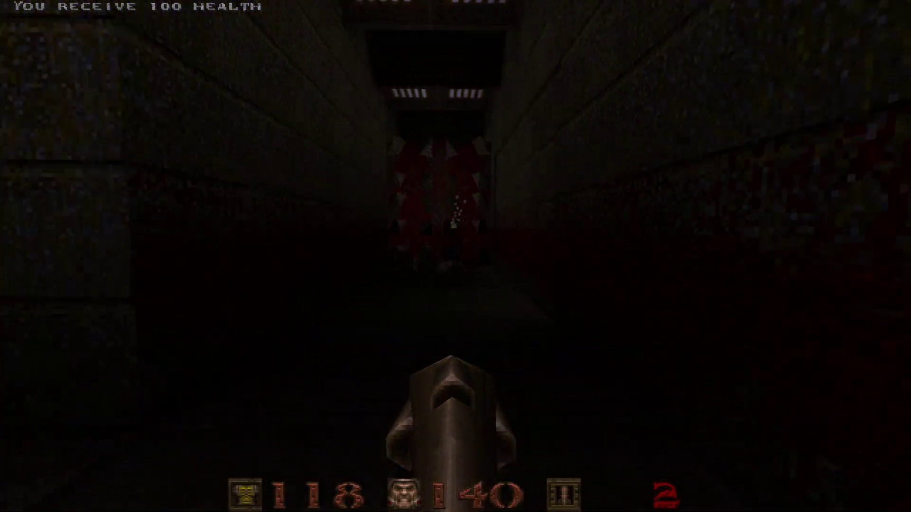
pyautogui.press('w')
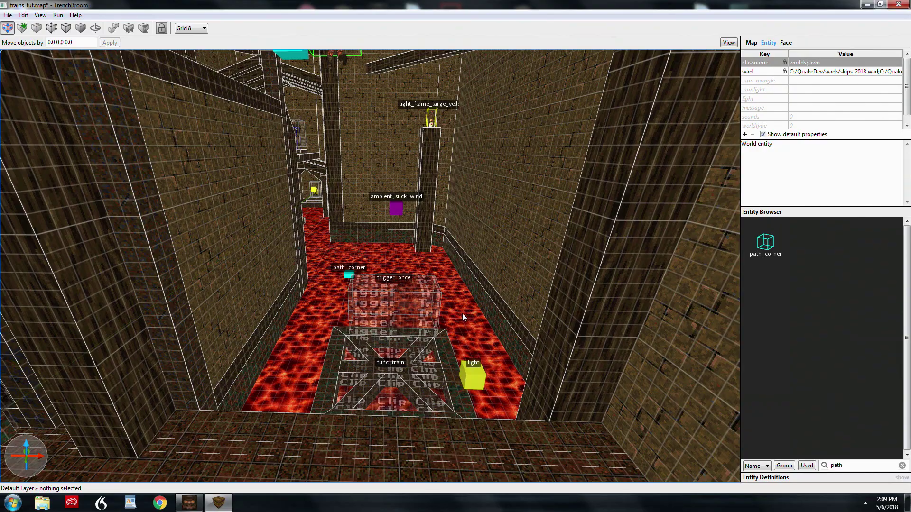
# Examine the properties of the raised train1 func_train beside the upper walkway
pyautogui.press('w')
pyautogui.moveTo(463, 313); pyautogui.dragTo(443, 294, button='right')
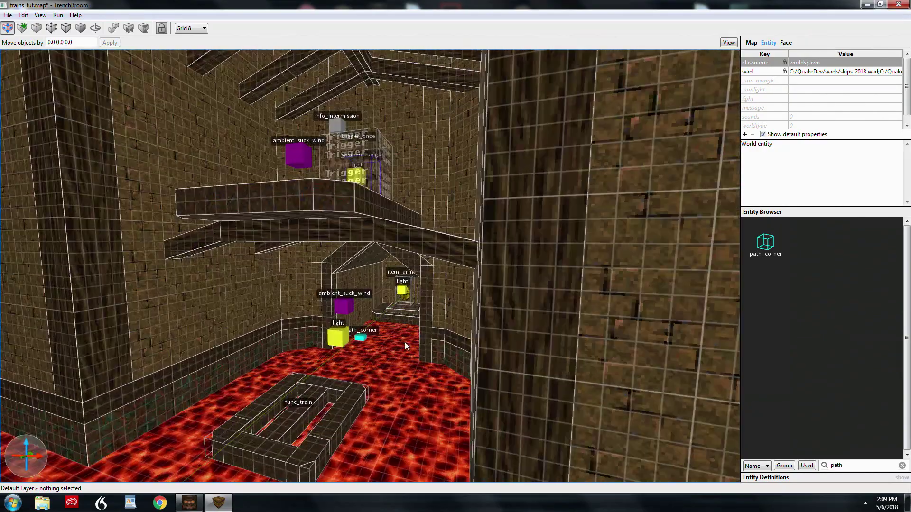
pyautogui.moveTo(405, 342); pyautogui.dragTo(372, 335, button='right')
pyautogui.press('s')
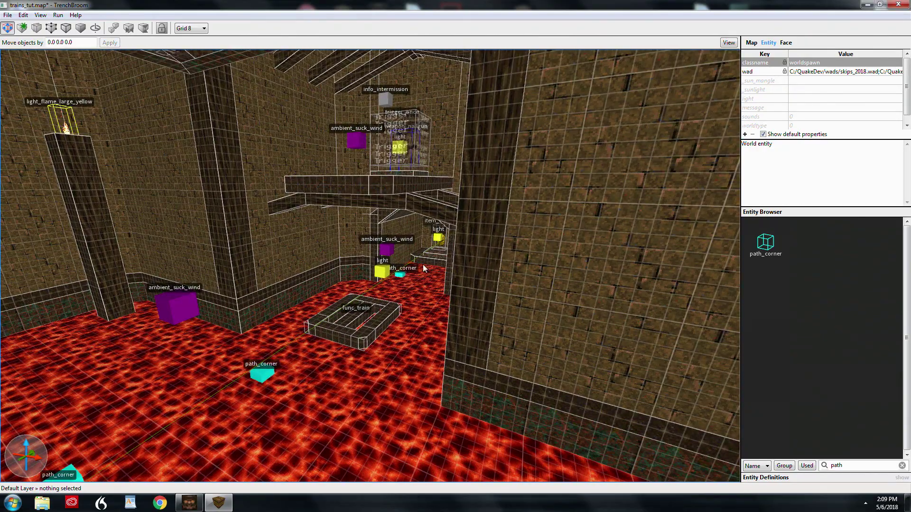
pyautogui.moveTo(438, 386); pyautogui.dragTo(472, 288, button='right')
pyautogui.press('s')
pyautogui.press('w')
pyautogui.click(490, 295)
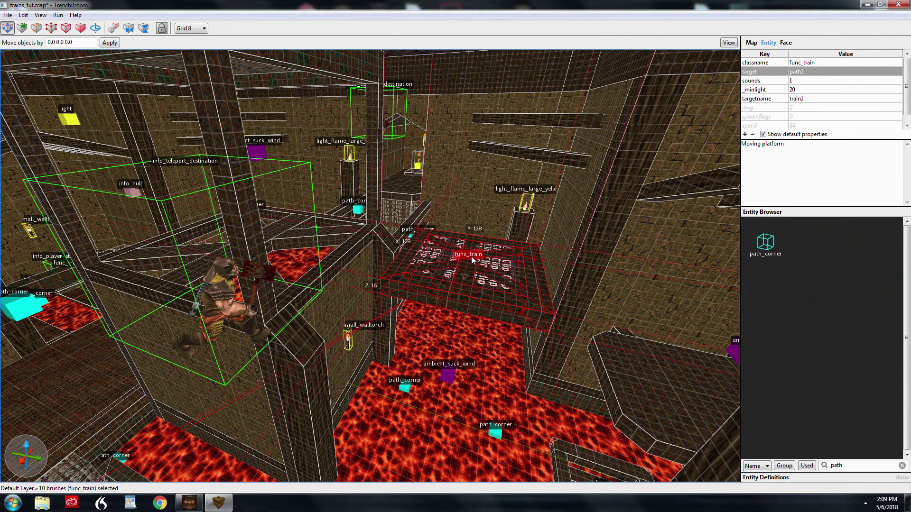
# Set the wait value of the path5 path_corner on the upper walkway to 1
pyautogui.moveTo(157, 418); pyautogui.dragTo(146, 422, button='right')
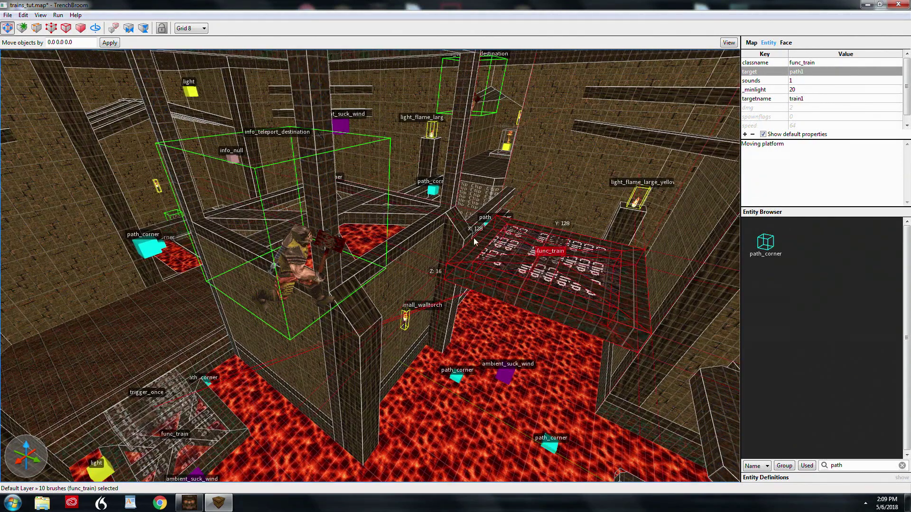
pyautogui.moveTo(481, 300); pyautogui.dragTo(502, 276, button='right')
pyautogui.press('w')
pyautogui.click(334, 308)
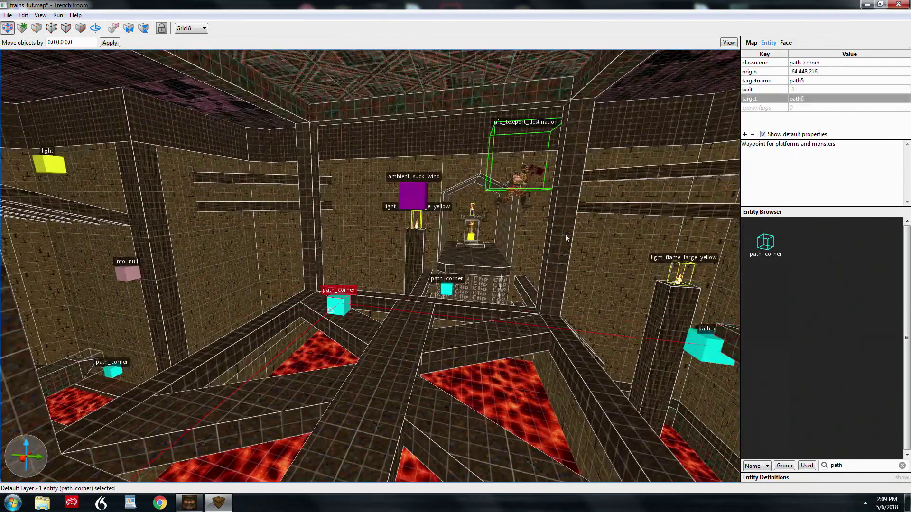
pyautogui.click(794, 90)
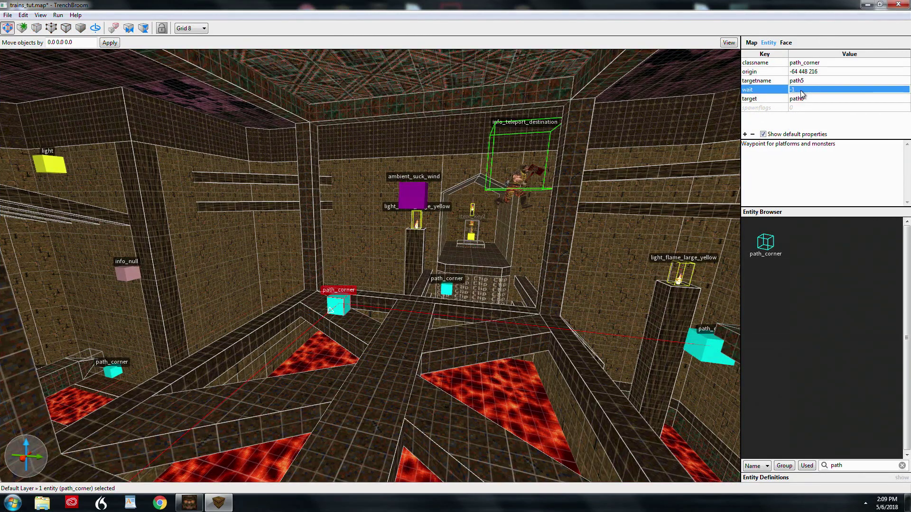
pyautogui.write('1')
pyautogui.moveTo(514, 299); pyautogui.dragTo(486, 295, button='right')
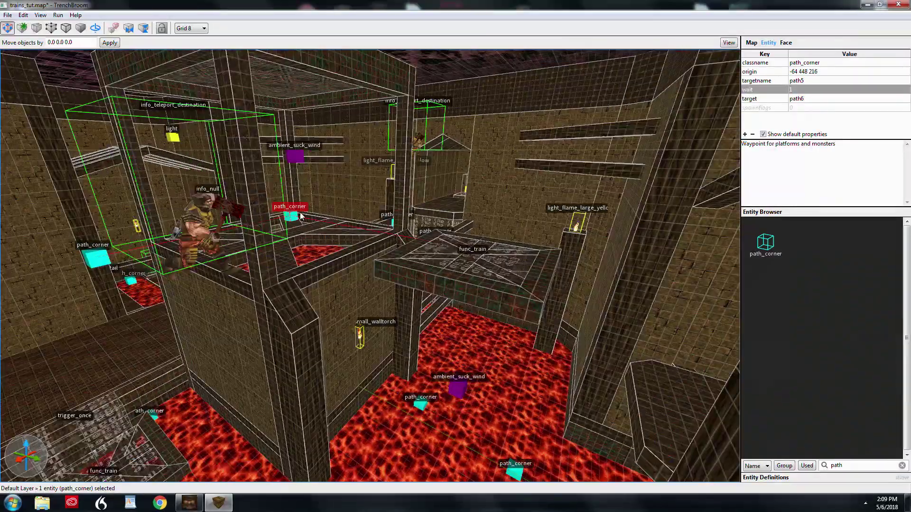
# Examine the raised func_train, and the path1 path_corner under the corner of the lower func_train
pyautogui.click(467, 269)
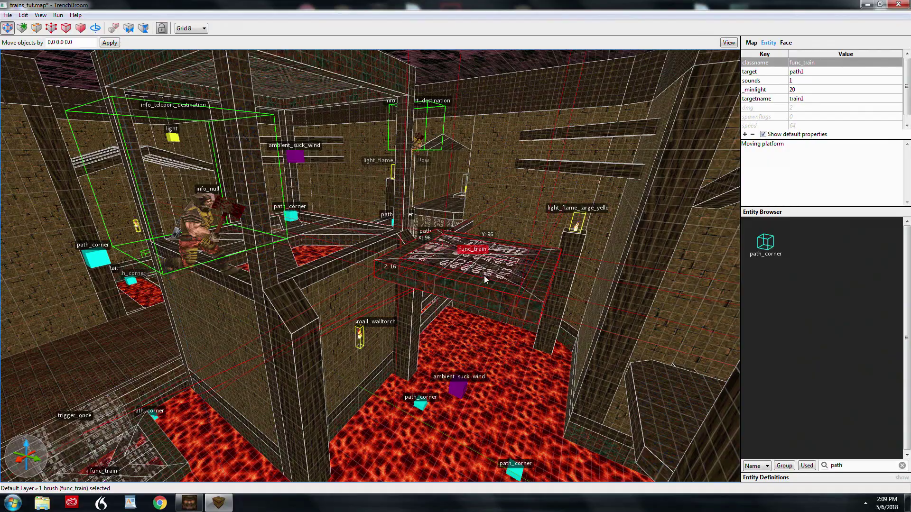
pyautogui.doubleClick(484, 275)
pyautogui.moveTo(484, 275)
pyautogui.mouseDown(button='right')
pyautogui.moveTo(531, 277)
pyautogui.moveTo(452, 320)
pyautogui.mouseUp(button='right')
pyautogui.click(467, 283)
pyautogui.click(500, 278)
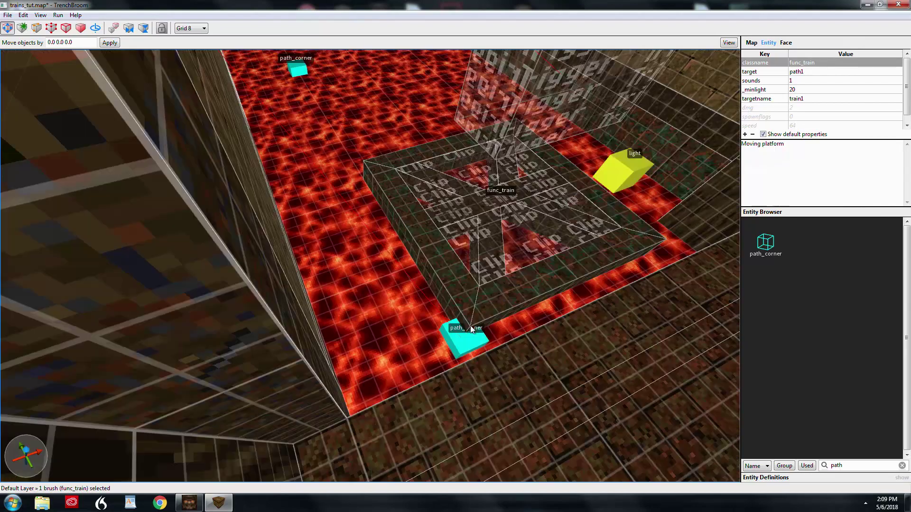
pyautogui.click(480, 335)
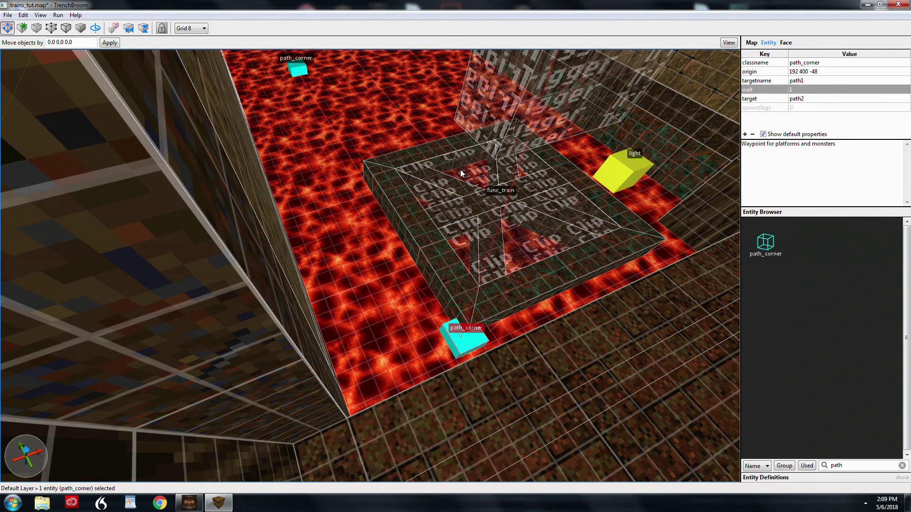
# Set the target of the raised func_train to path4, and select the path_corner at its corner
pyautogui.moveTo(493, 204); pyautogui.dragTo(453, 195, button='right')
pyautogui.press('a')
pyautogui.click(437, 179)
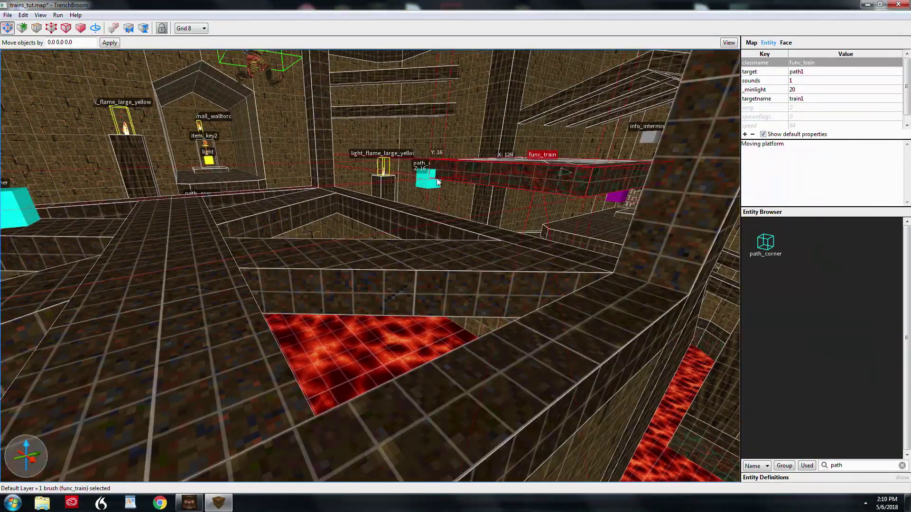
pyautogui.doubleClick(462, 165)
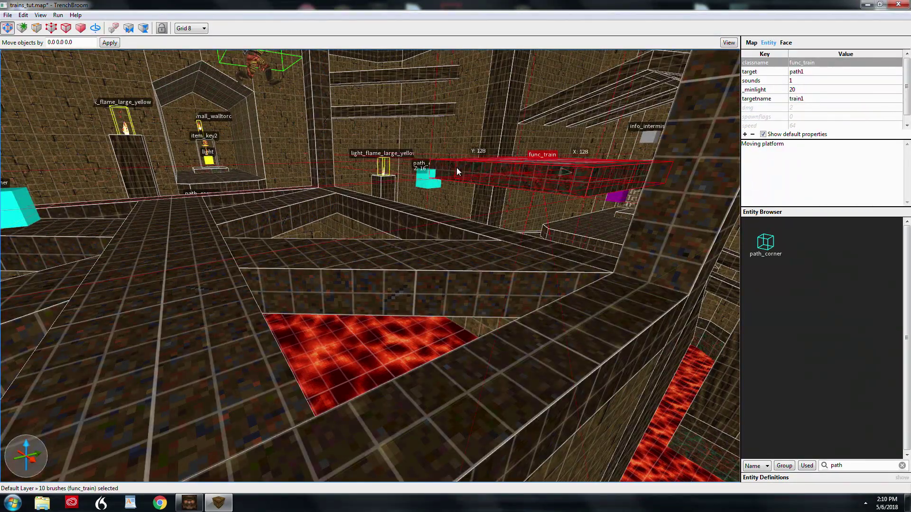
pyautogui.click(813, 71)
pyautogui.click(813, 71)
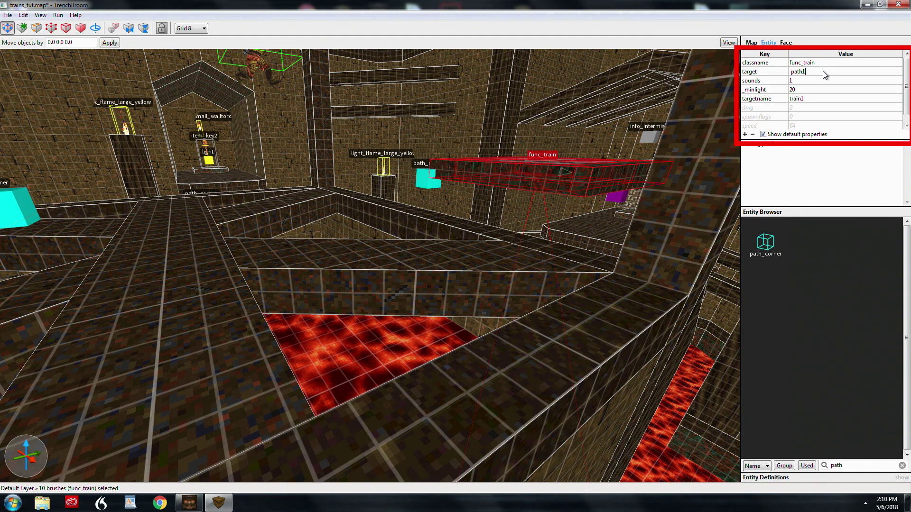
pyautogui.write('path3')
pyautogui.press('BackSpace')
pyautogui.write('4')
pyautogui.press('Return')
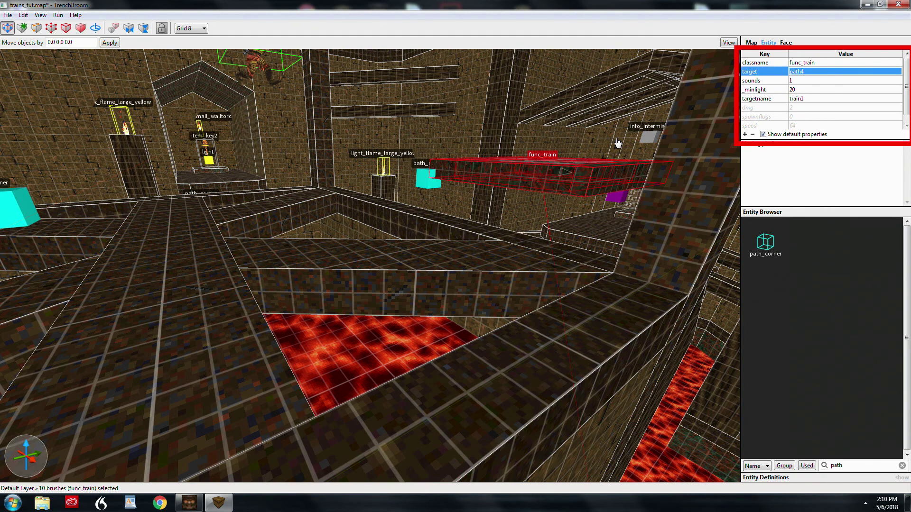
pyautogui.click(419, 180)
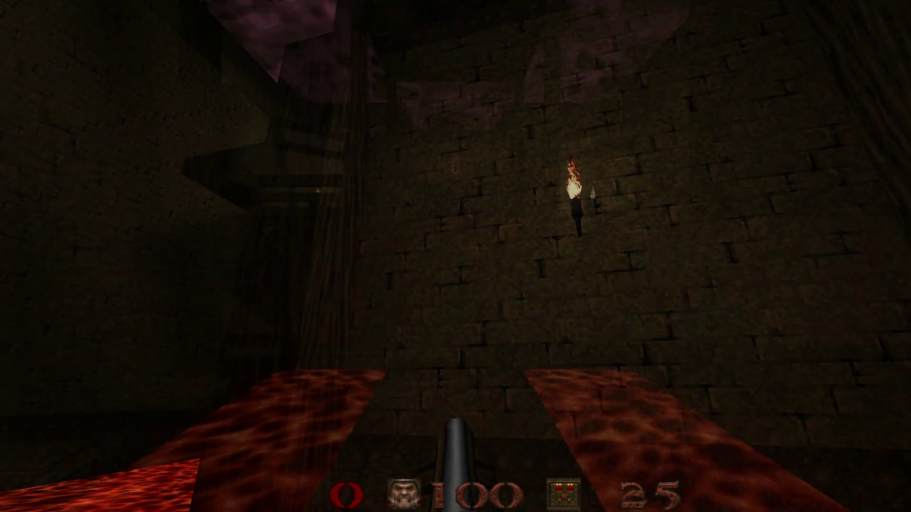
# Playtest the level, riding the moving platforms across the lava toward the armor
pyautogui.press('w')
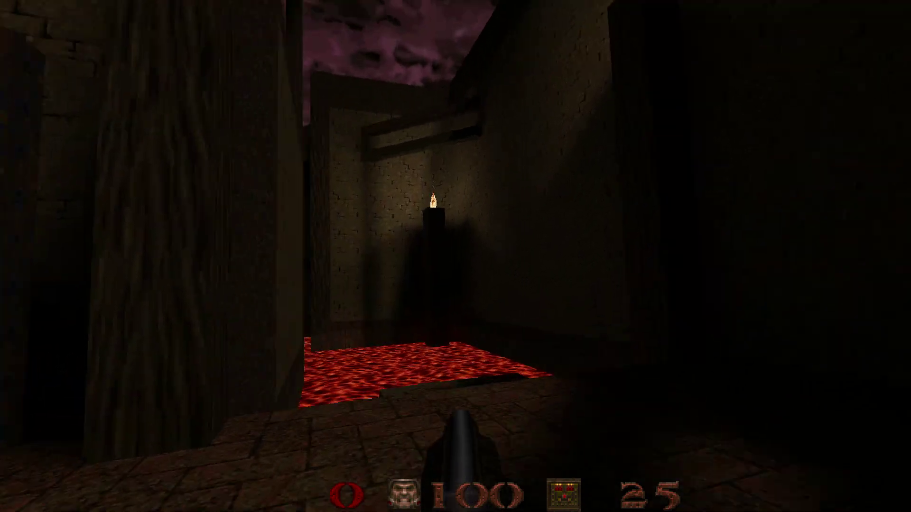
pyautogui.press('w')
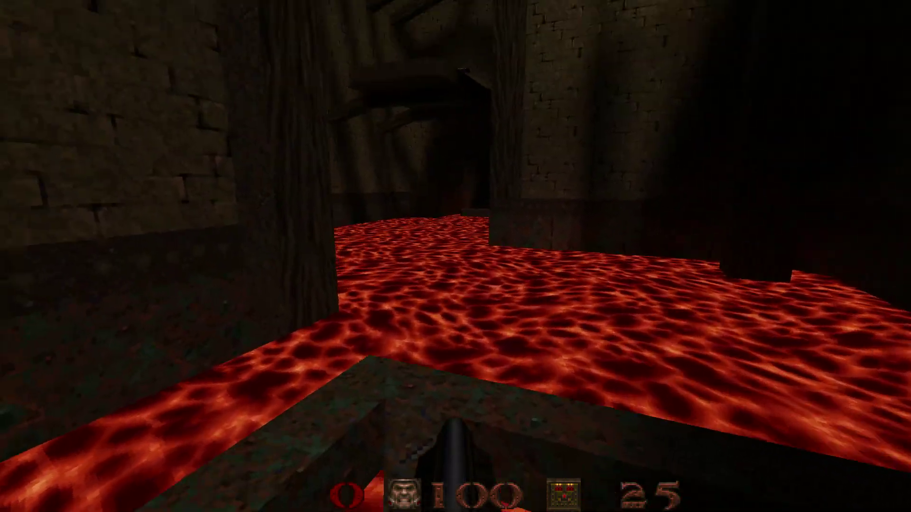
pyautogui.press('space')
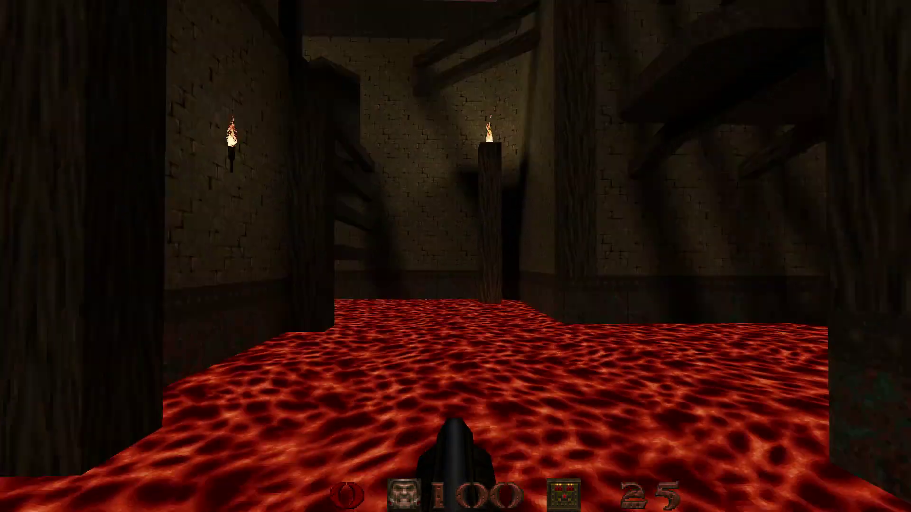
pyautogui.press('w')
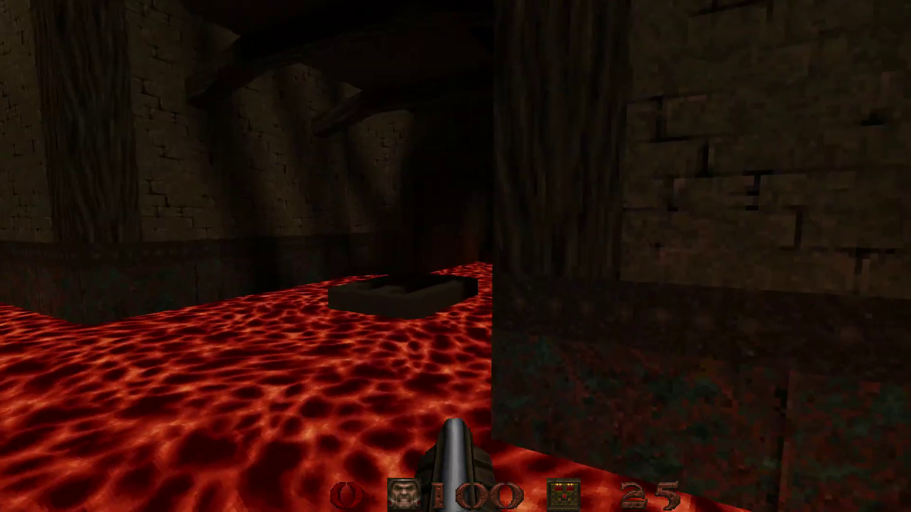
pyautogui.press('w')
pyautogui.press('space')
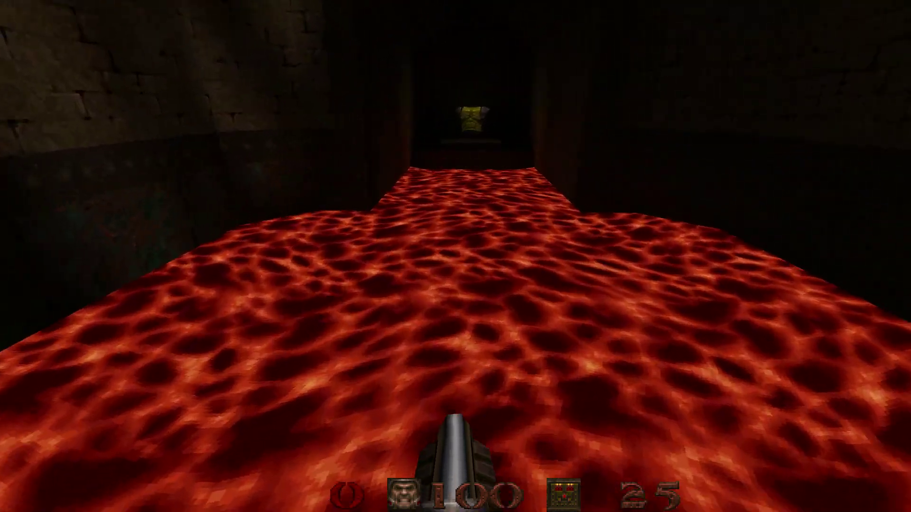